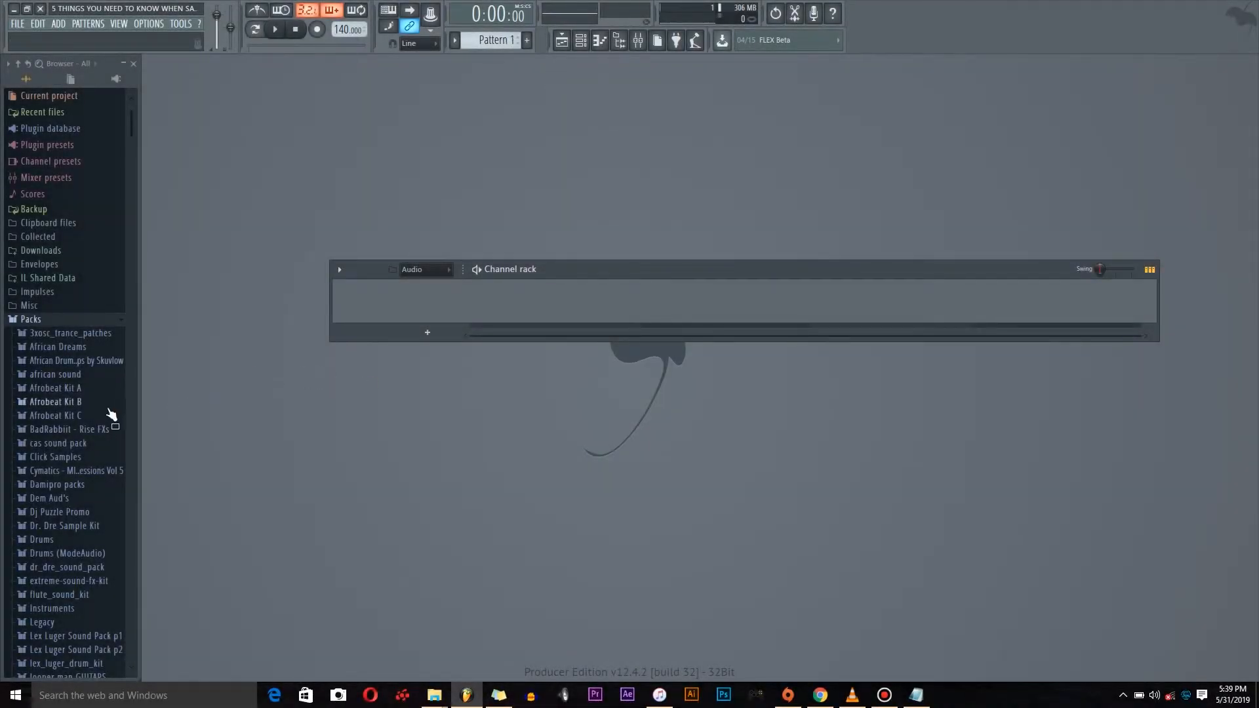
Step: Place the Download Royalty Free Indian Music Loops Samples Sounds Beats Wavs_4 sample from the Loops pack at the start of playlist Track 1 and audition it
{"action": "scroll", "coordinate": [107, 413], "scroll_direction": "down", "scroll_amount": 10}
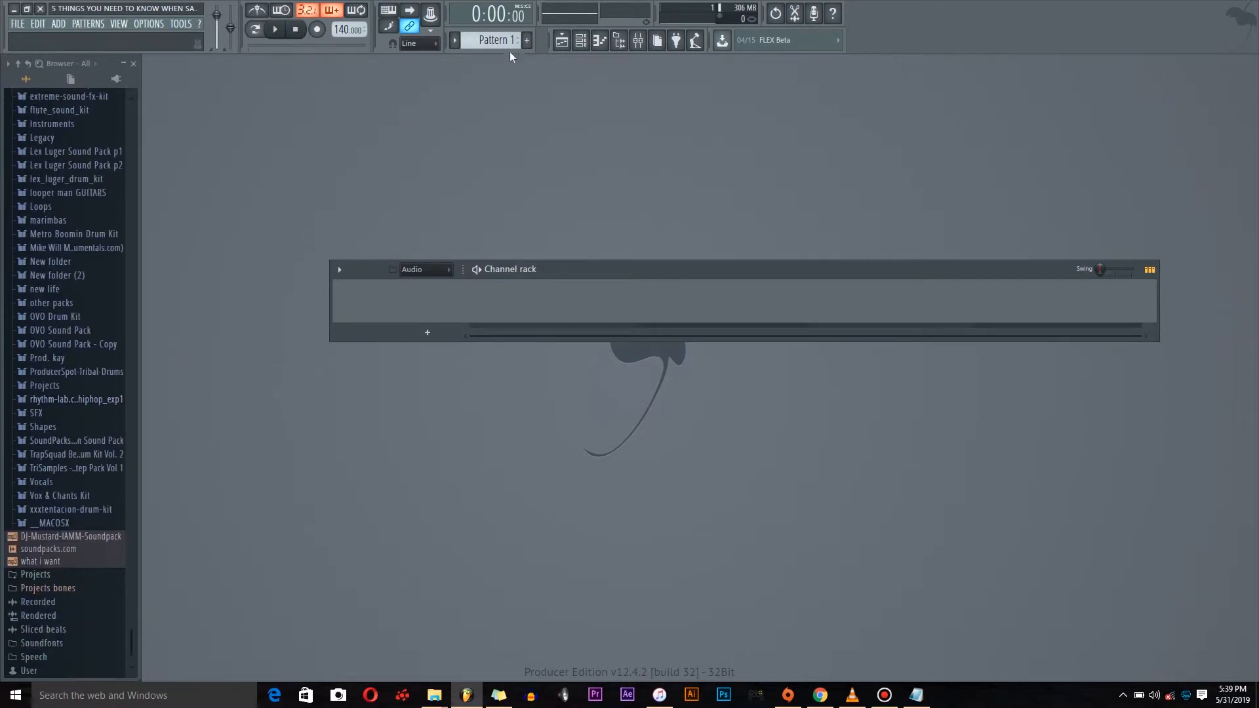
{"action": "left_click", "coordinate": [562, 41]}
{"action": "left_click", "coordinate": [57, 206]}
{"action": "scroll", "coordinate": [70, 310], "scroll_direction": "down", "scroll_amount": 9}
{"action": "left_click", "coordinate": [64, 157]}
{"action": "scroll", "coordinate": [92, 205], "scroll_direction": "up", "scroll_amount": 3}
{"action": "left_click", "coordinate": [92, 207]}
{"action": "left_click", "coordinate": [105, 245]}
{"action": "left_click_drag", "start_coordinate": [104, 245], "coordinate": [217, 98]}
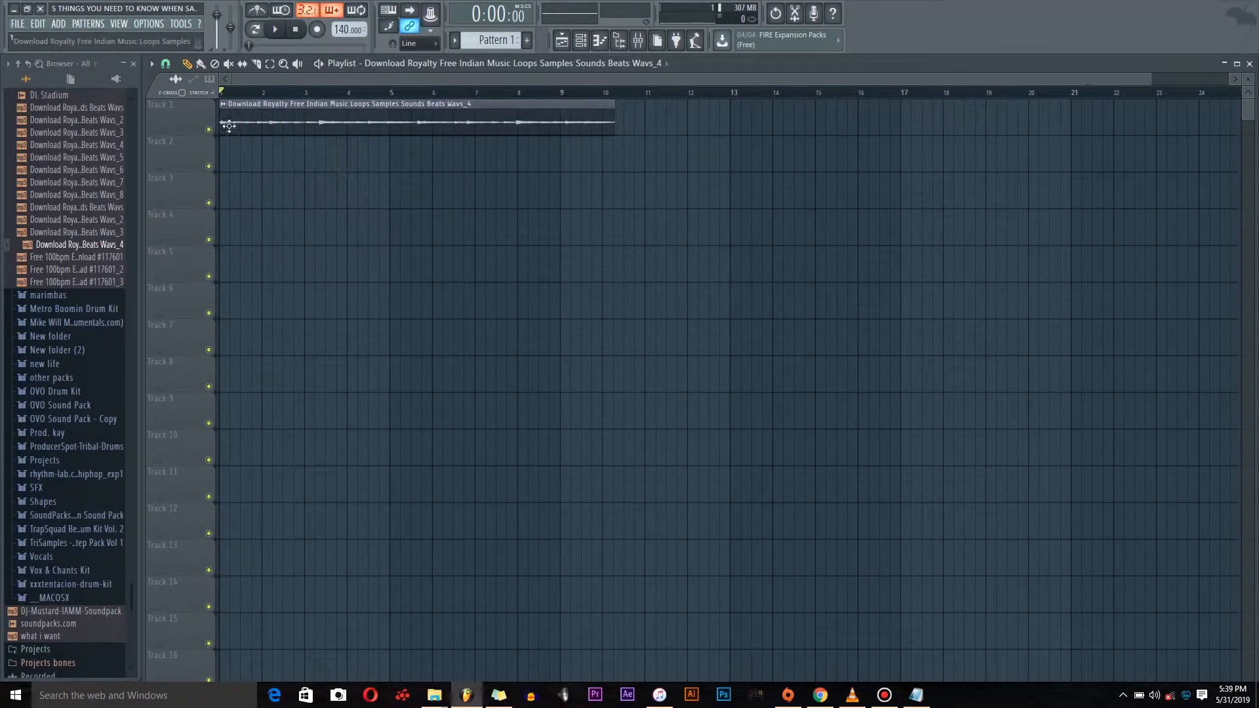
{"action": "left_click", "coordinate": [319, 66]}
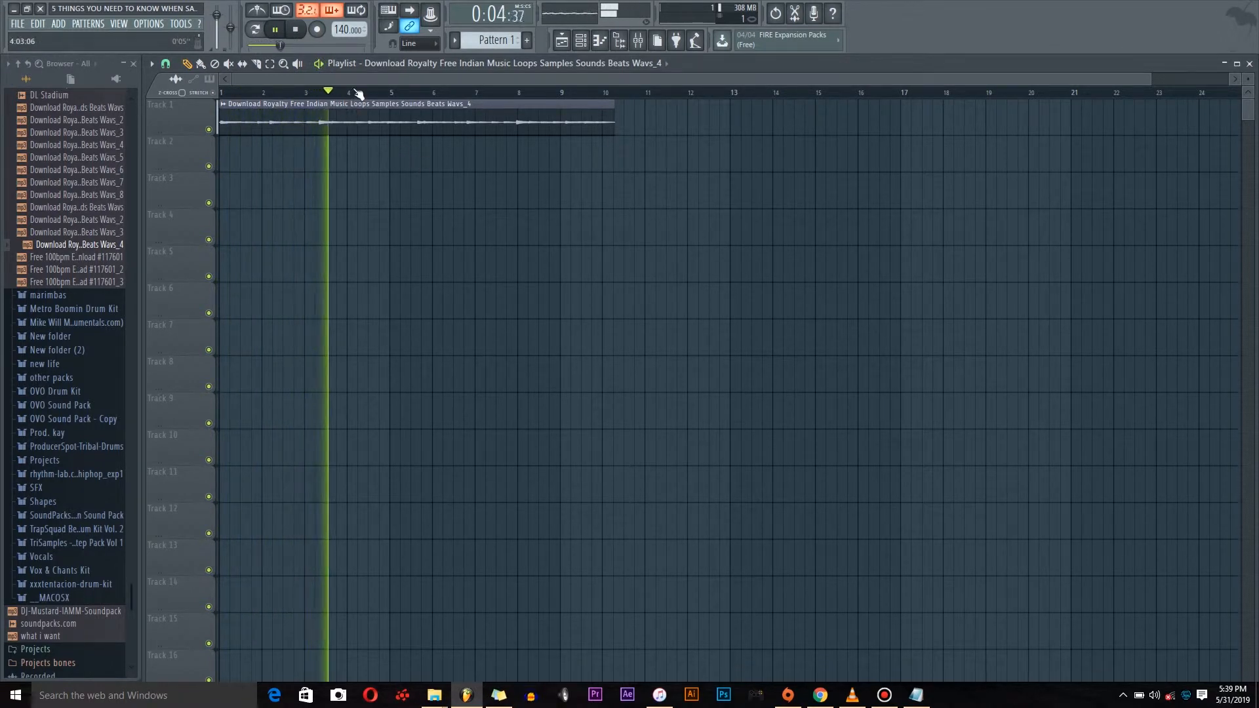
{"action": "left_click", "coordinate": [319, 62]}
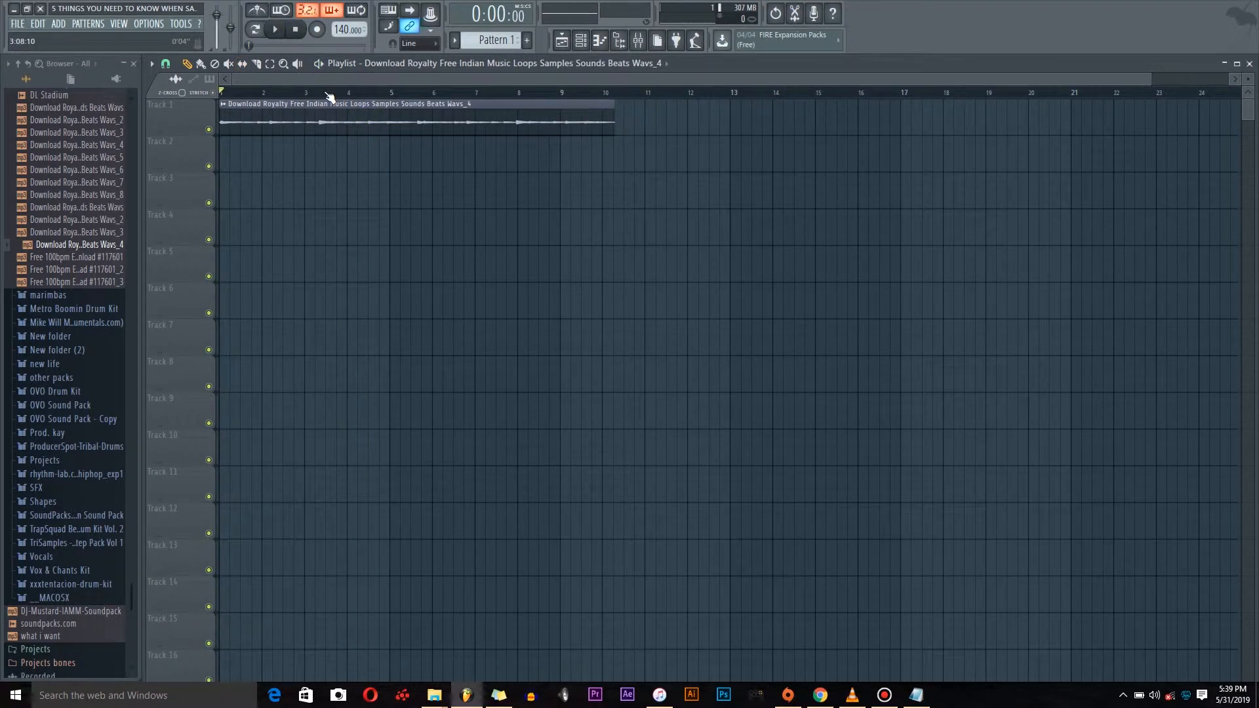
Step: Set the playlist snap to 1/6 step, then slice off and delete the silent section at the start of the clip
{"action": "left_click", "coordinate": [165, 63]}
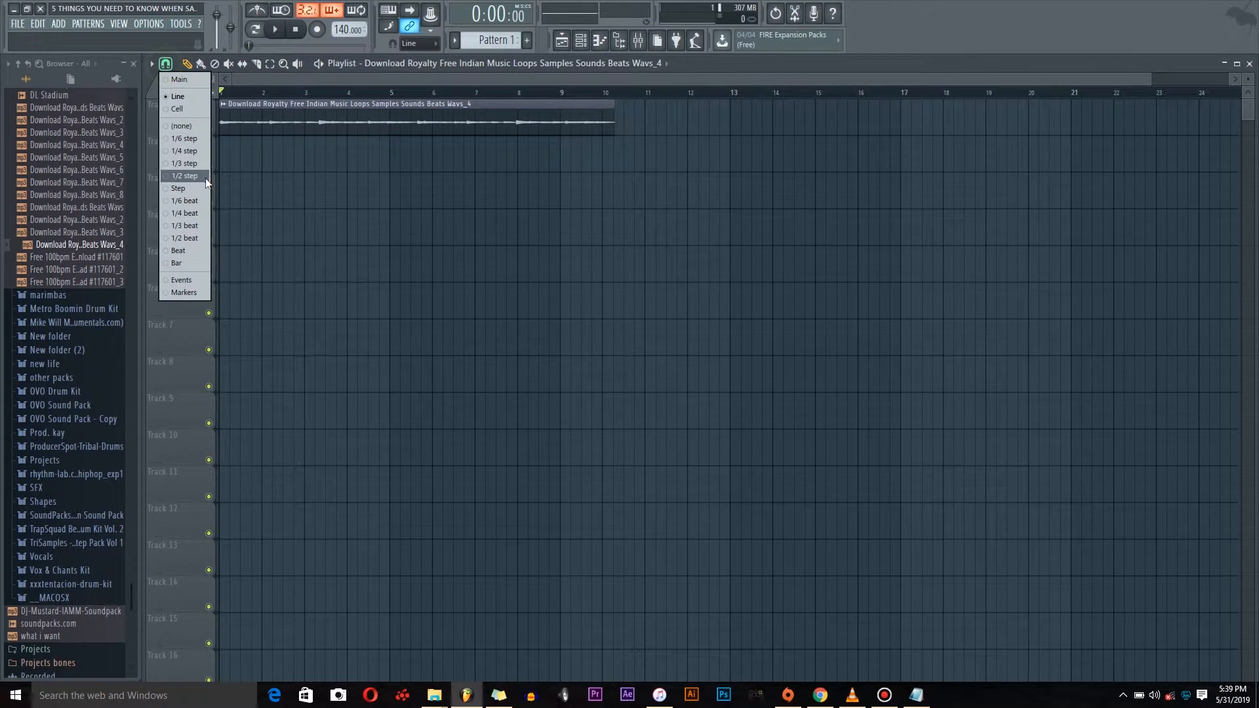
{"action": "left_click", "coordinate": [189, 139]}
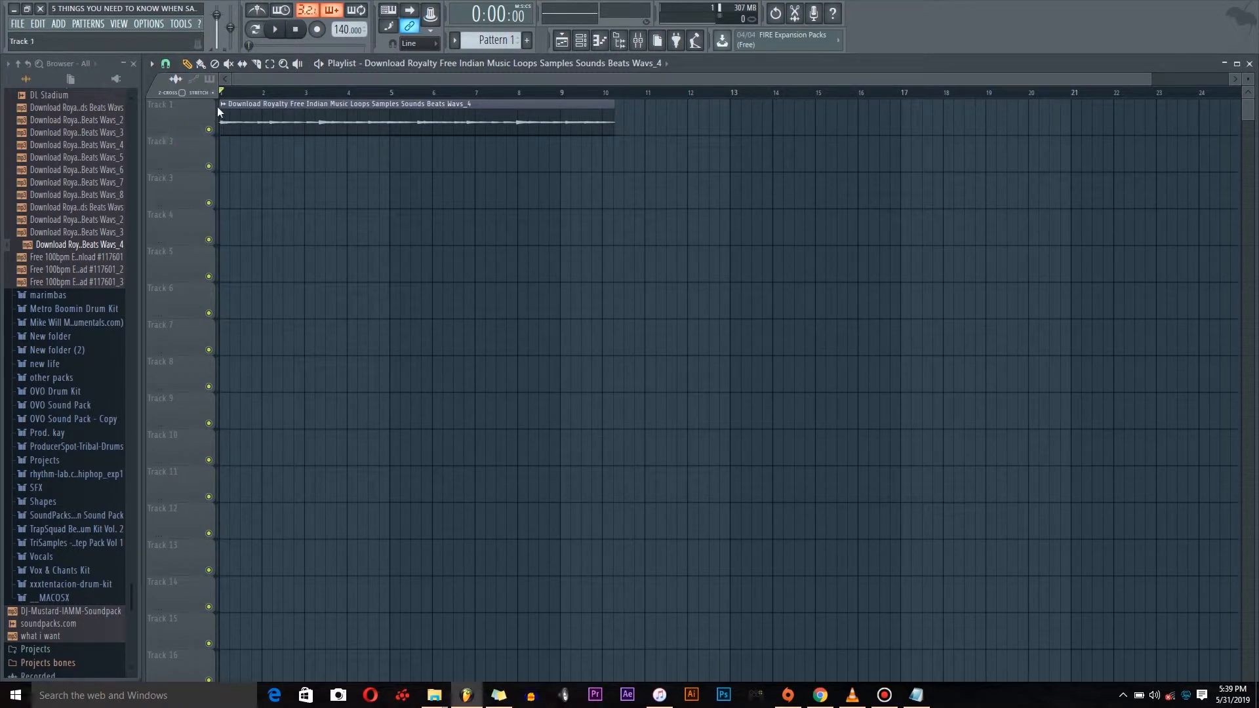
{"action": "scroll", "coordinate": [226, 102], "scroll_direction": "up", "scroll_amount": 3}
{"action": "scroll", "coordinate": [228, 100], "scroll_direction": "up", "scroll_amount": 4}
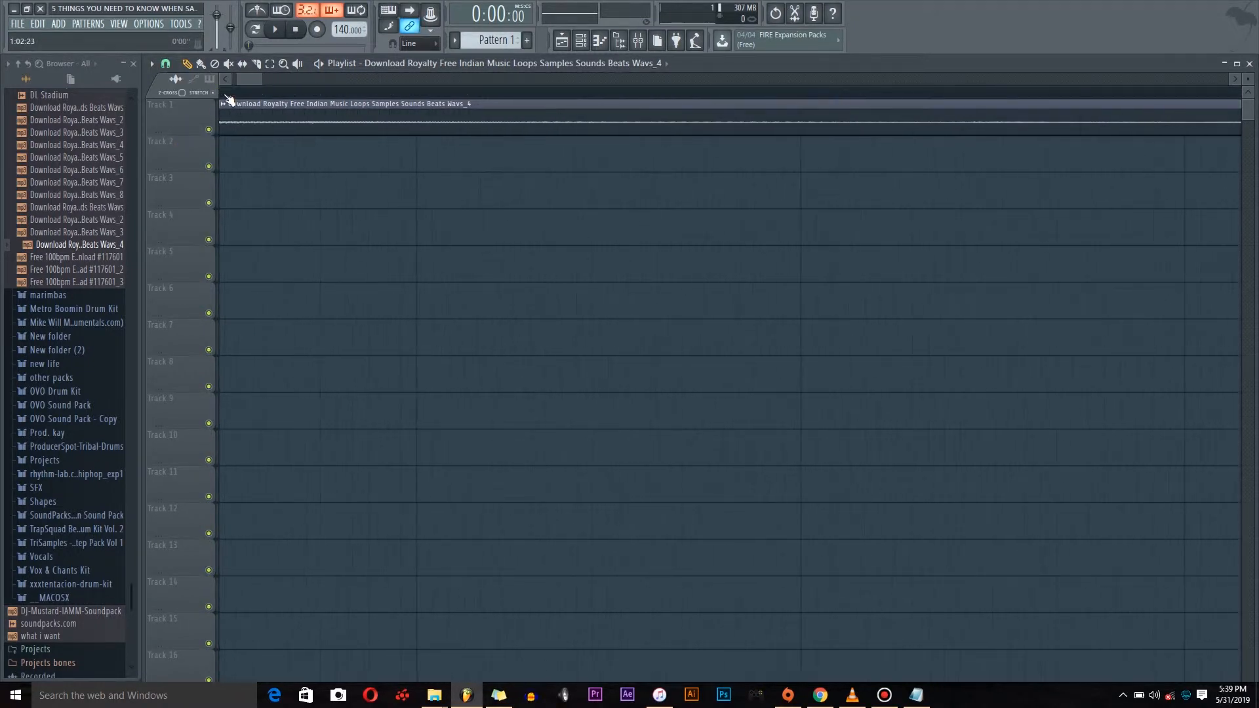
{"action": "scroll", "coordinate": [247, 76], "scroll_direction": "up", "scroll_amount": 2}
{"action": "left_click", "coordinate": [256, 63]}
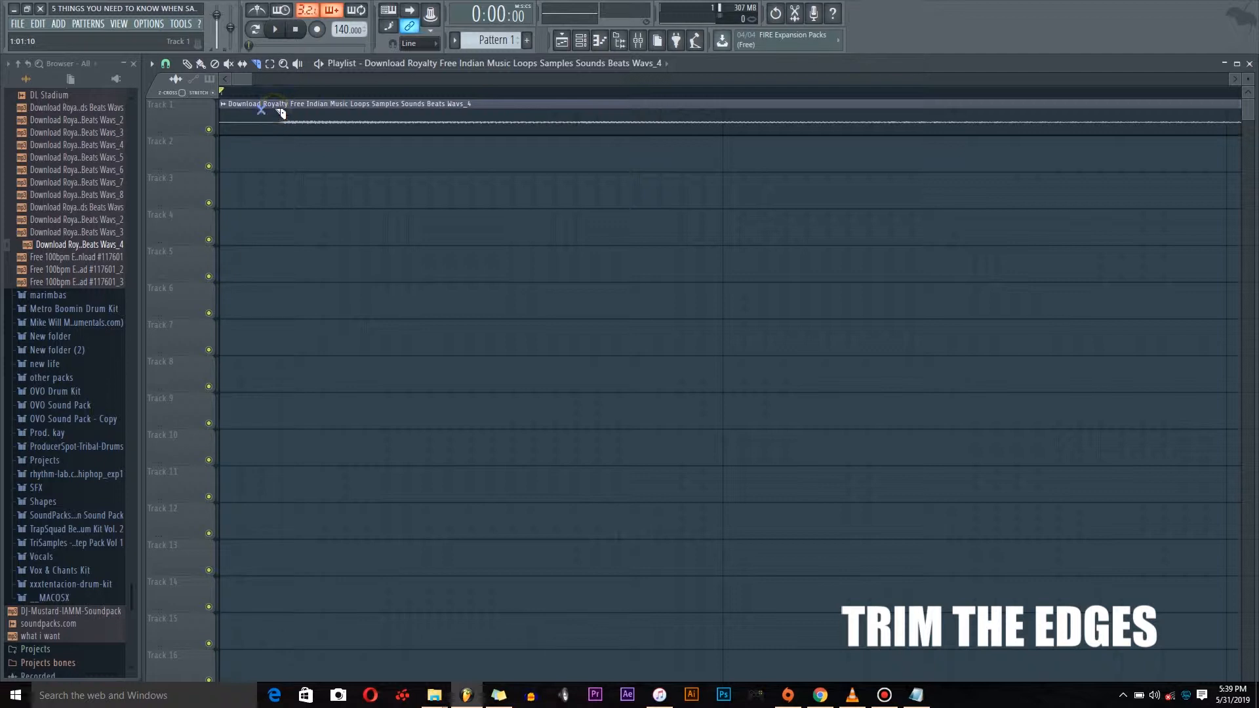
{"action": "left_click_drag", "start_coordinate": [280, 105], "coordinate": [269, 148]}
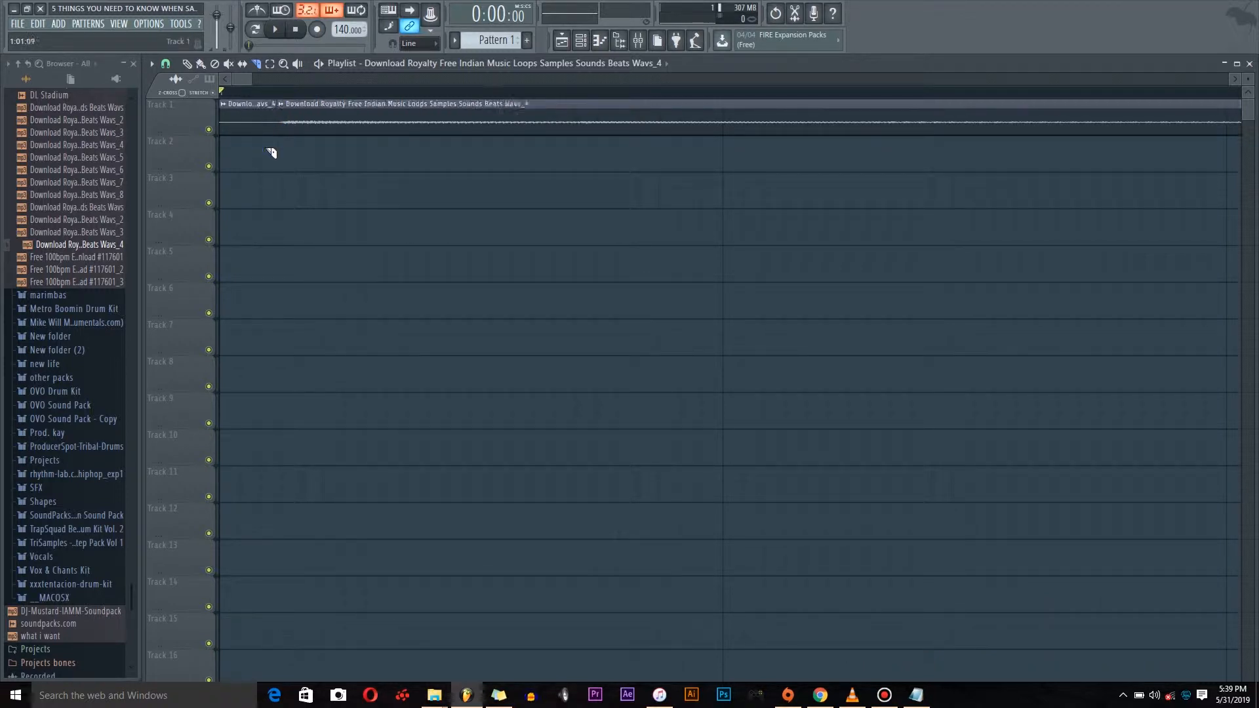
{"action": "key", "text": "p"}
{"action": "right_click", "coordinate": [252, 120]}
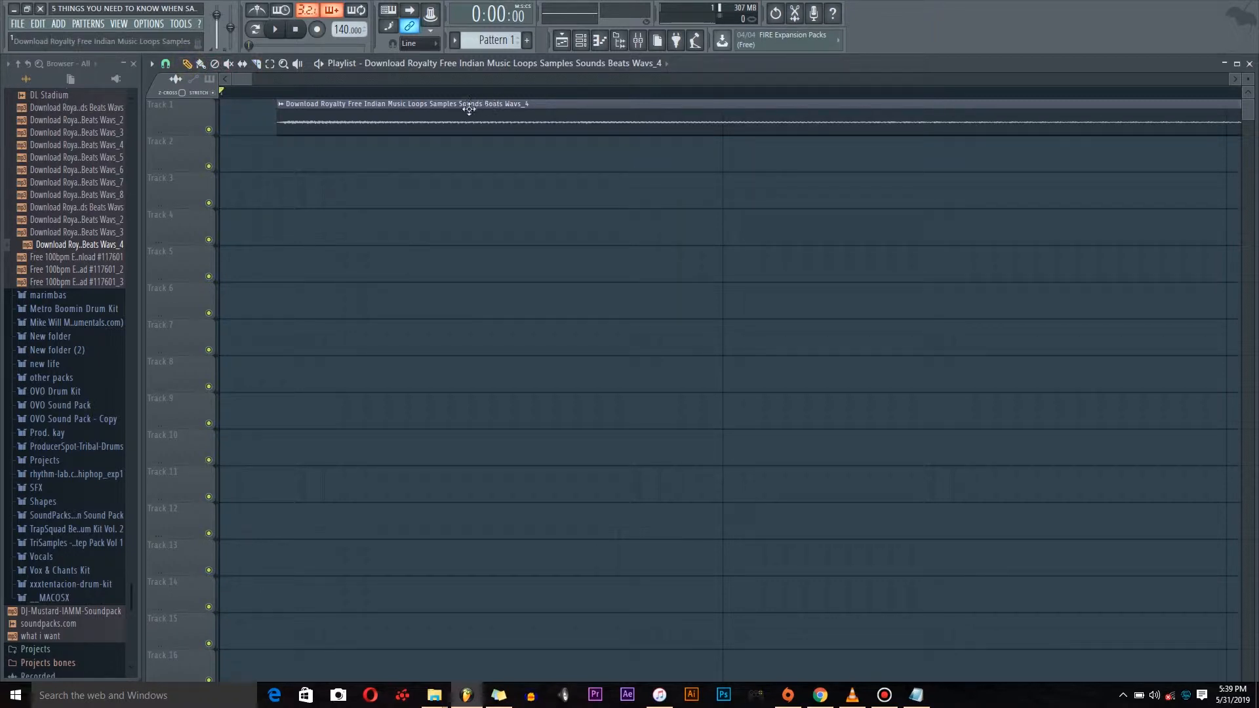
Step: Move the trimmed clip to the start of Track 1 and set the playlist snap back to Line
{"action": "left_click_drag", "start_coordinate": [438, 115], "coordinate": [840, 96]}
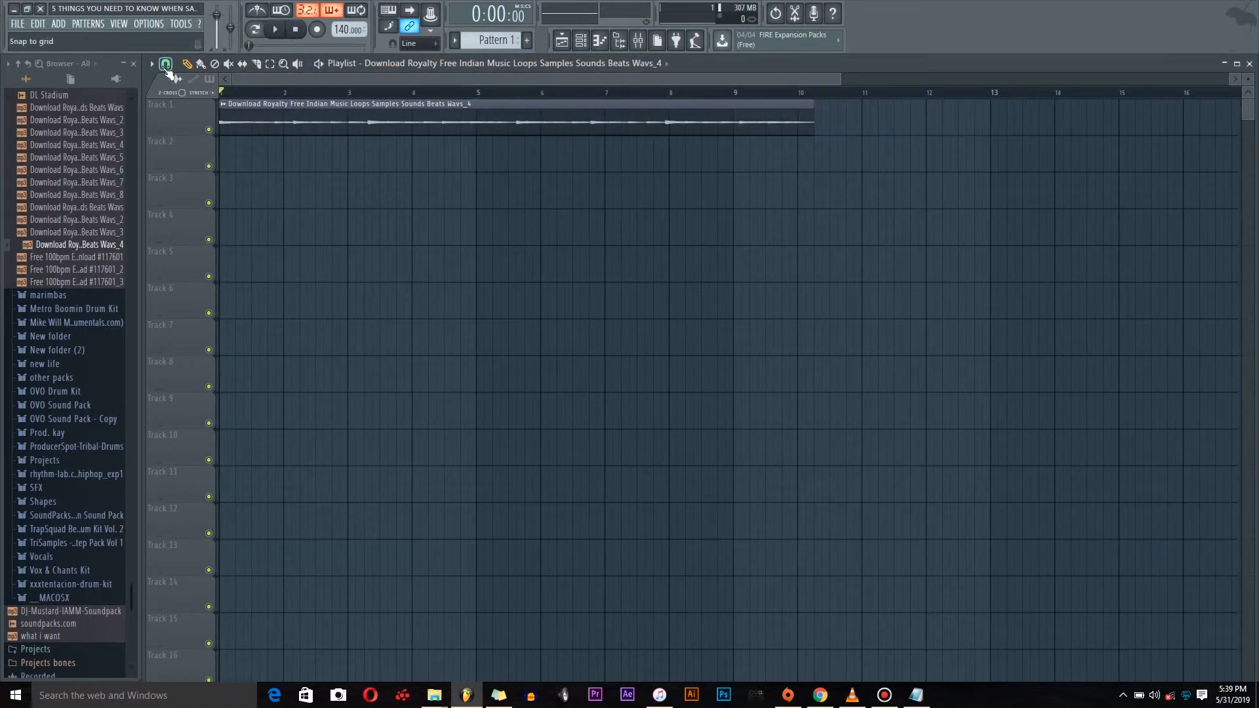
{"action": "left_click", "coordinate": [165, 63]}
{"action": "left_click", "coordinate": [188, 96]}
Step: Stretch the clip so that its end lands on bar 10 and enable zero-crossing for playlist edits
{"action": "left_click_drag", "start_coordinate": [842, 79], "coordinate": [869, 98]}
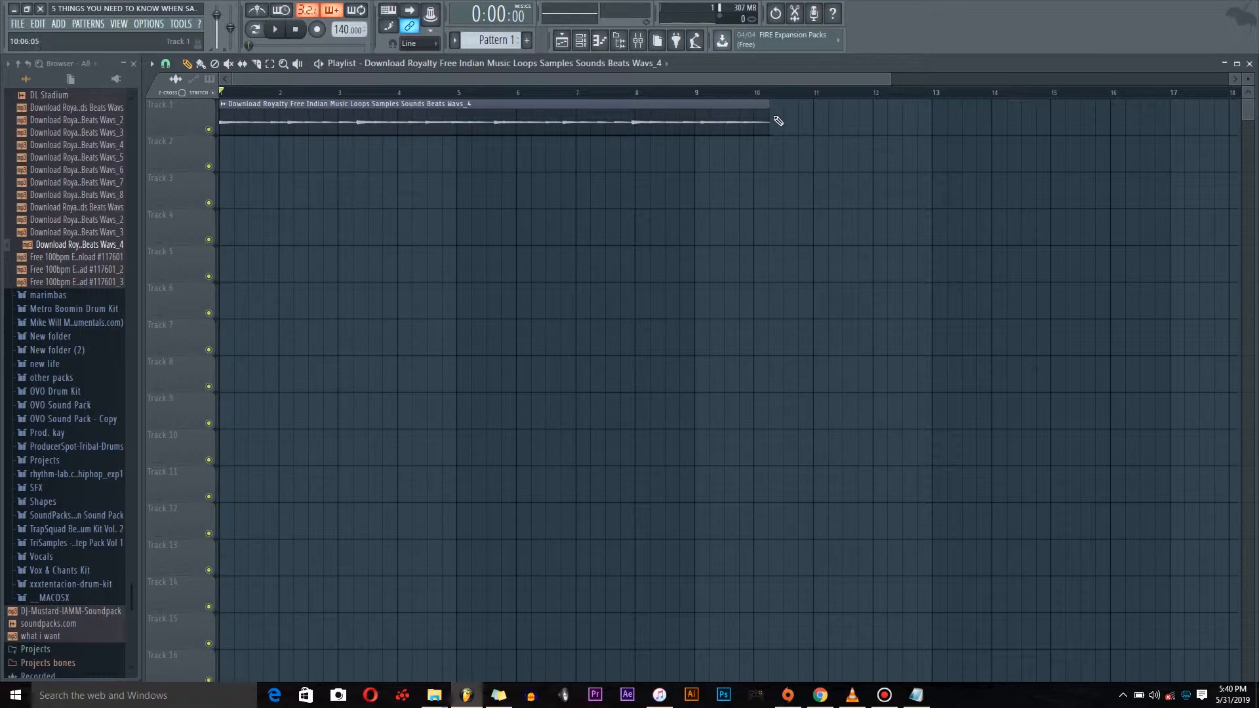
{"action": "mouse_move", "coordinate": [767, 114]}
{"action": "left_mouse_down"}
{"action": "mouse_move", "coordinate": [688, 116]}
{"action": "mouse_move", "coordinate": [816, 122]}
{"action": "mouse_move", "coordinate": [680, 123]}
{"action": "mouse_move", "coordinate": [752, 123]}
{"action": "left_mouse_up"}
{"action": "left_click", "coordinate": [182, 93]}
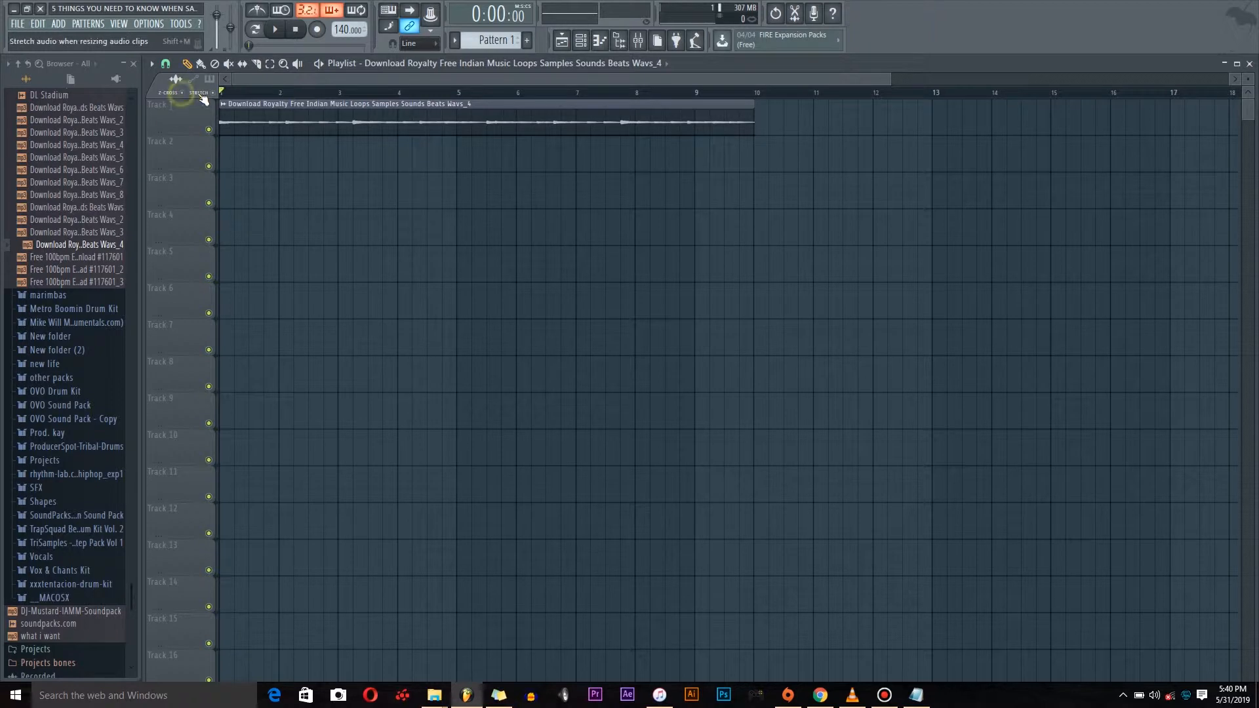
Step: Disable stretching for clip resizing, extend the clip's end to about bar 11.5, and bring it back to bar 10
{"action": "left_click", "coordinate": [213, 93]}
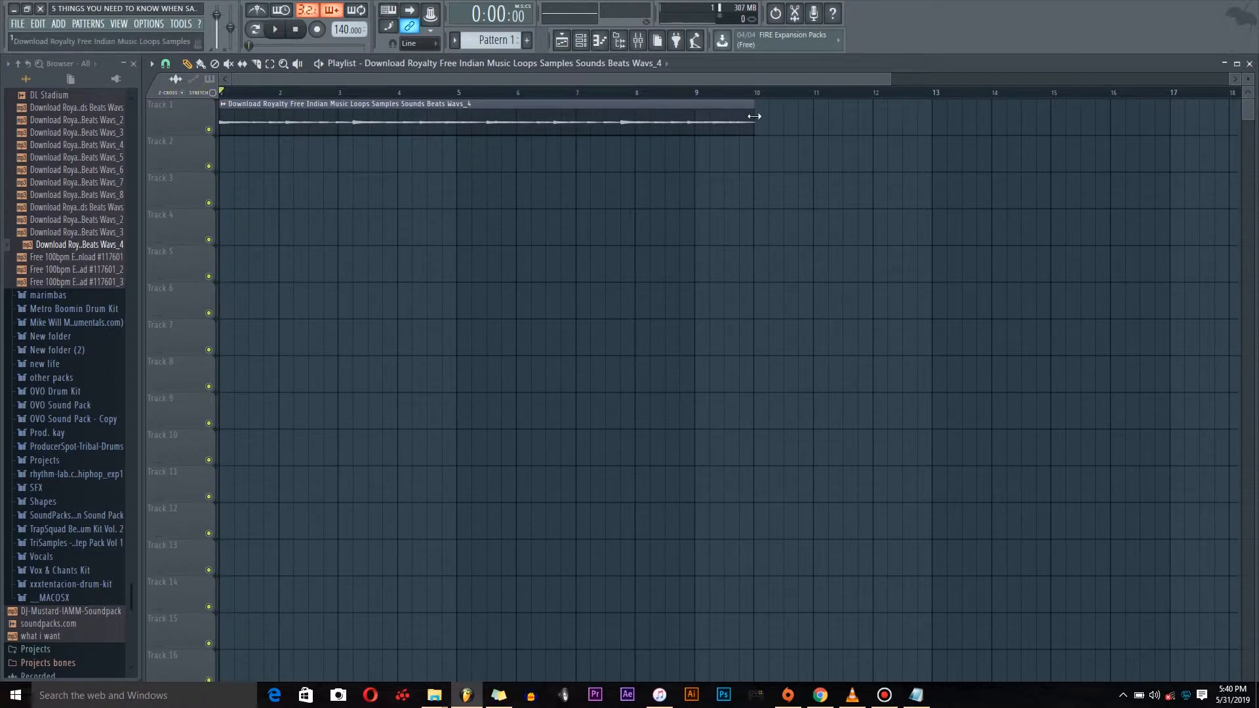
{"action": "left_click_drag", "start_coordinate": [754, 116], "coordinate": [843, 119]}
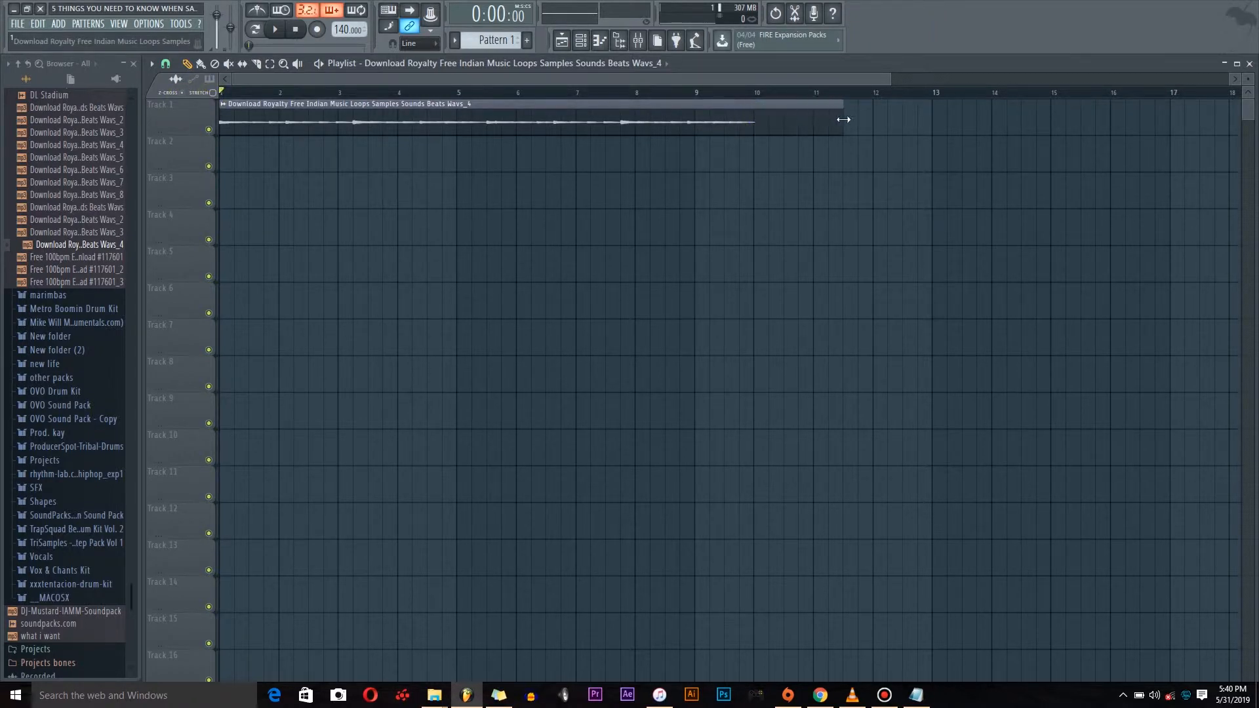
{"action": "left_click_drag", "start_coordinate": [850, 120], "coordinate": [754, 115]}
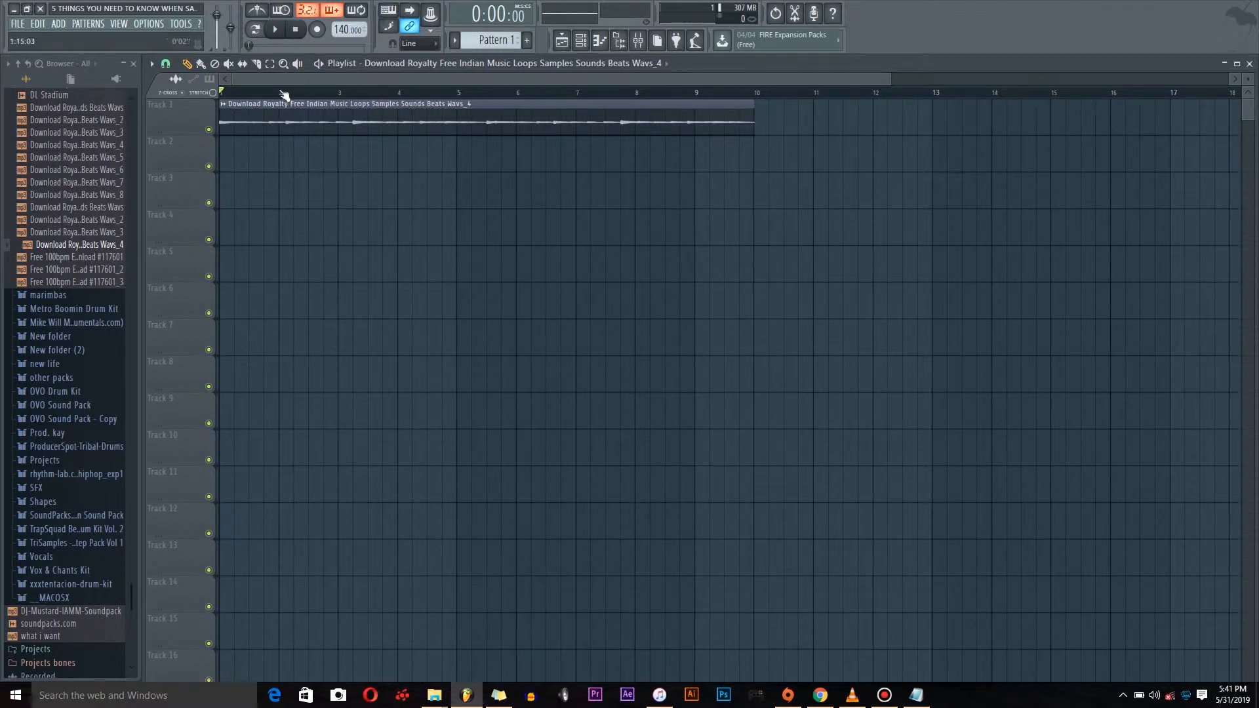
Step: Set the project tempo to 110 BPM and play the sample from the start at the new tempo
{"action": "key", "text": "space"}
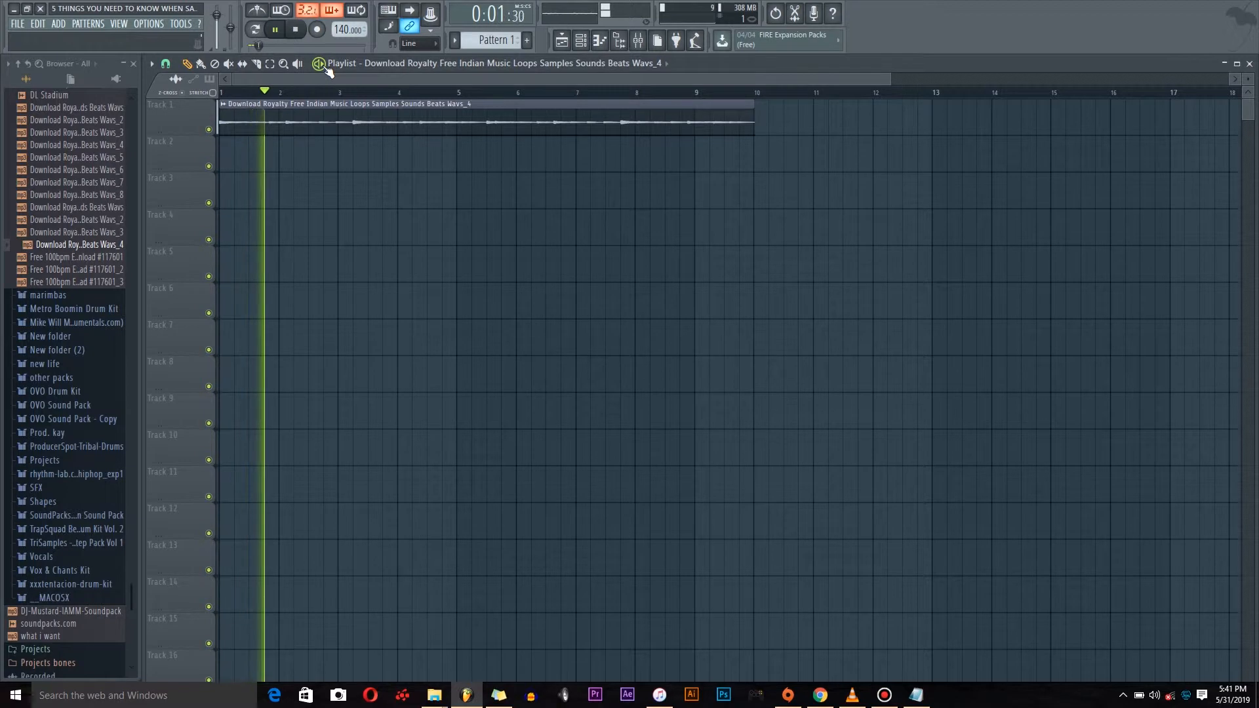
{"action": "key", "text": "space"}
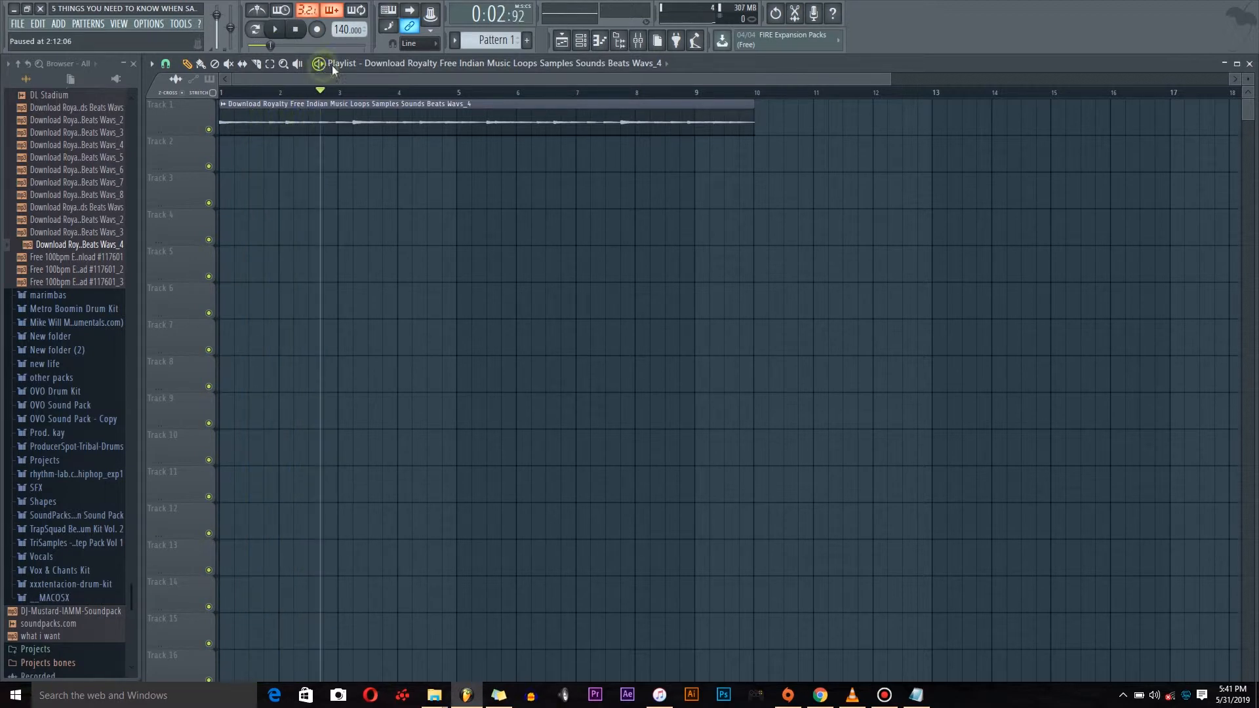
{"action": "left_click_drag", "start_coordinate": [339, 29], "coordinate": [339, 38]}
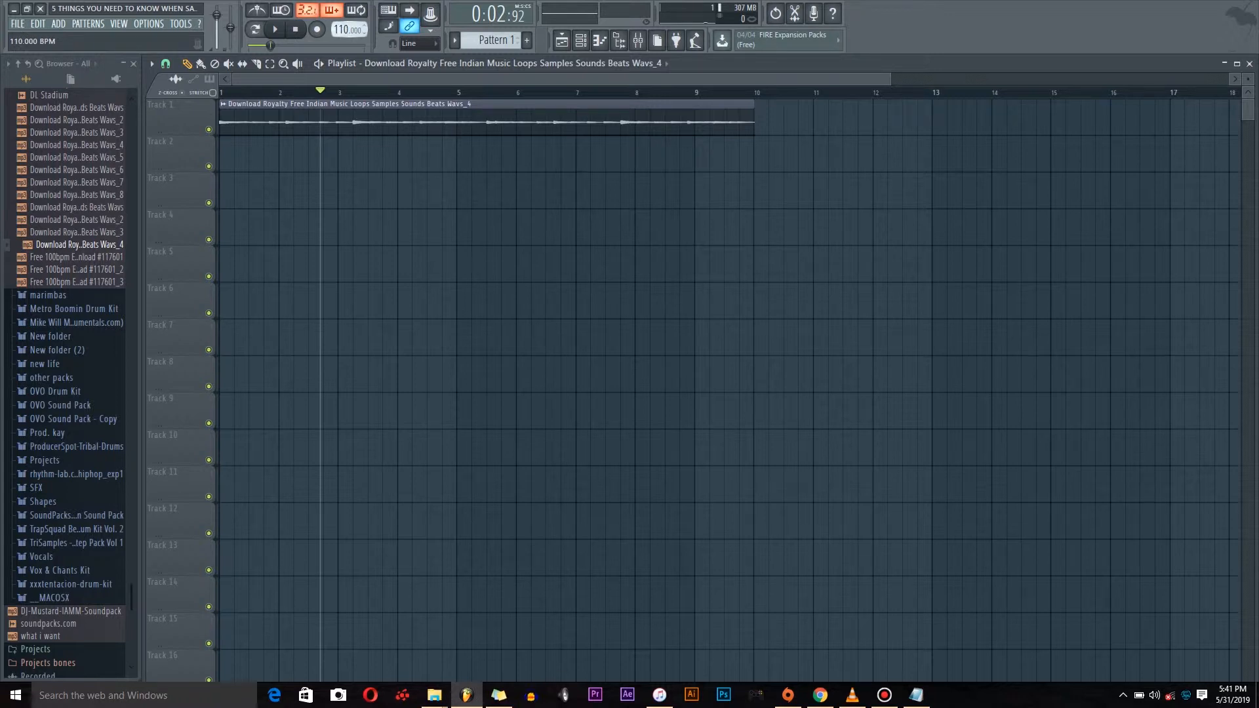
{"action": "left_click_drag", "start_coordinate": [321, 91], "coordinate": [199, 103]}
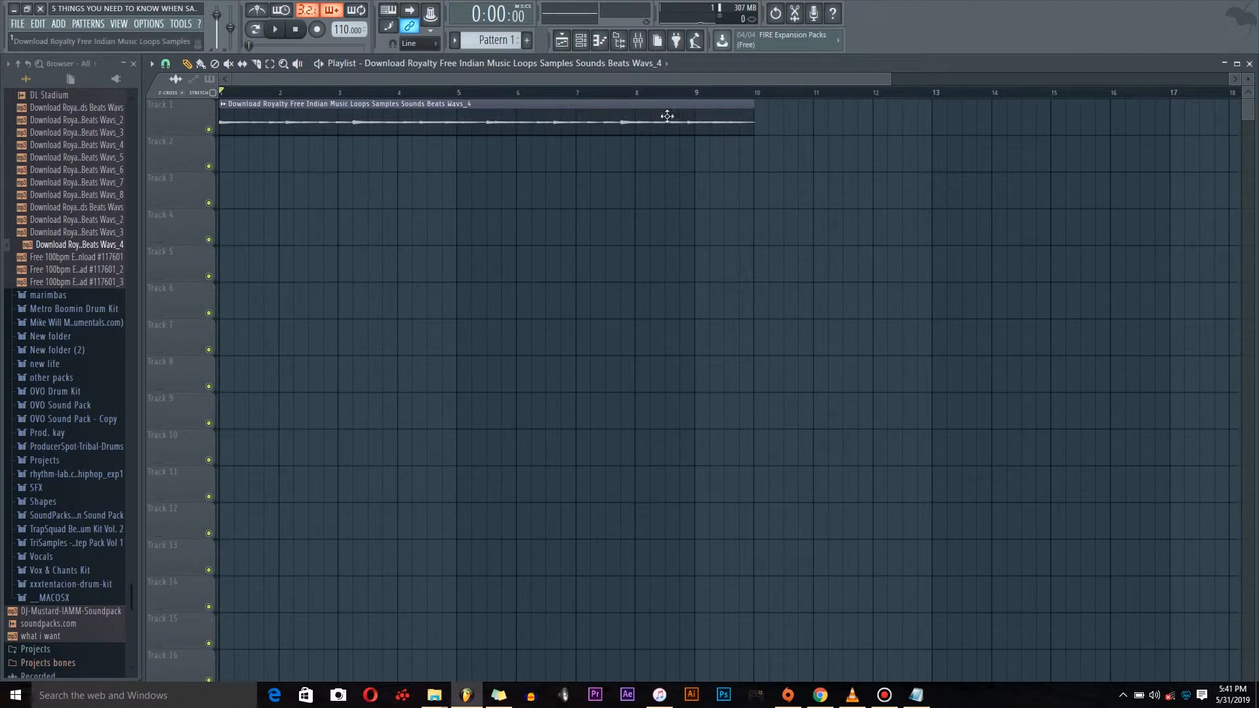
{"action": "left_click", "coordinate": [319, 64]}
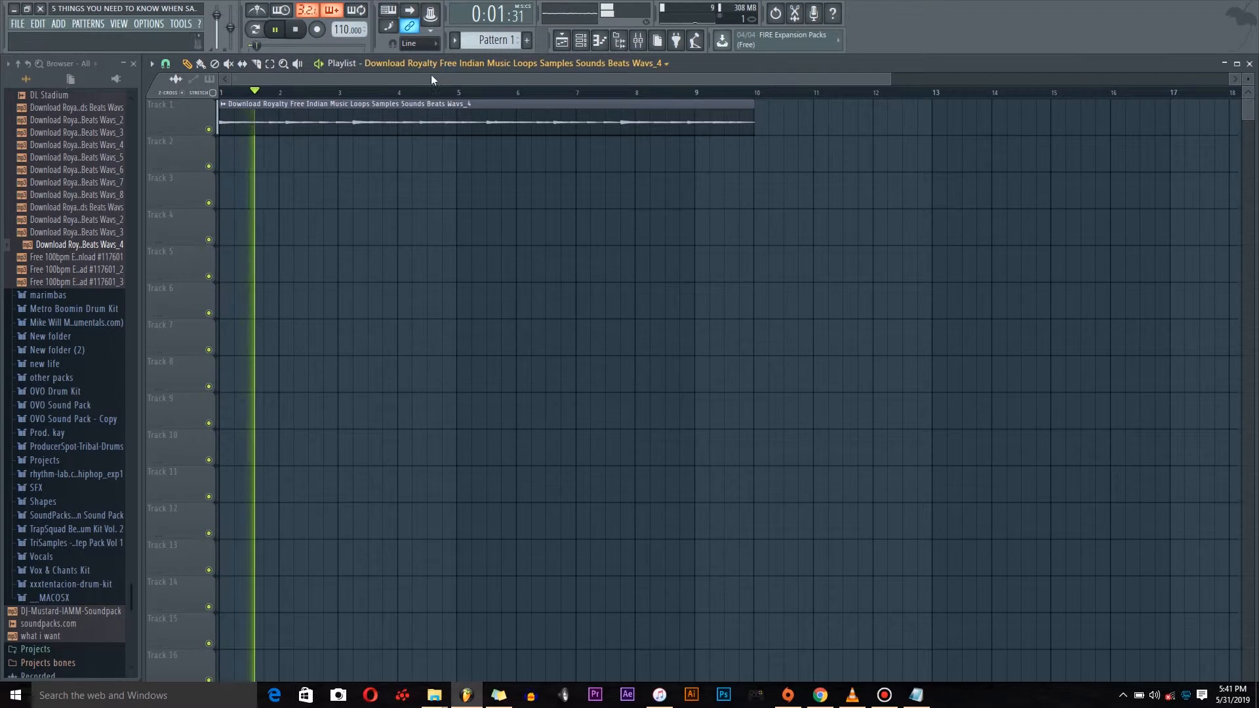
{"action": "left_click", "coordinate": [320, 63]}
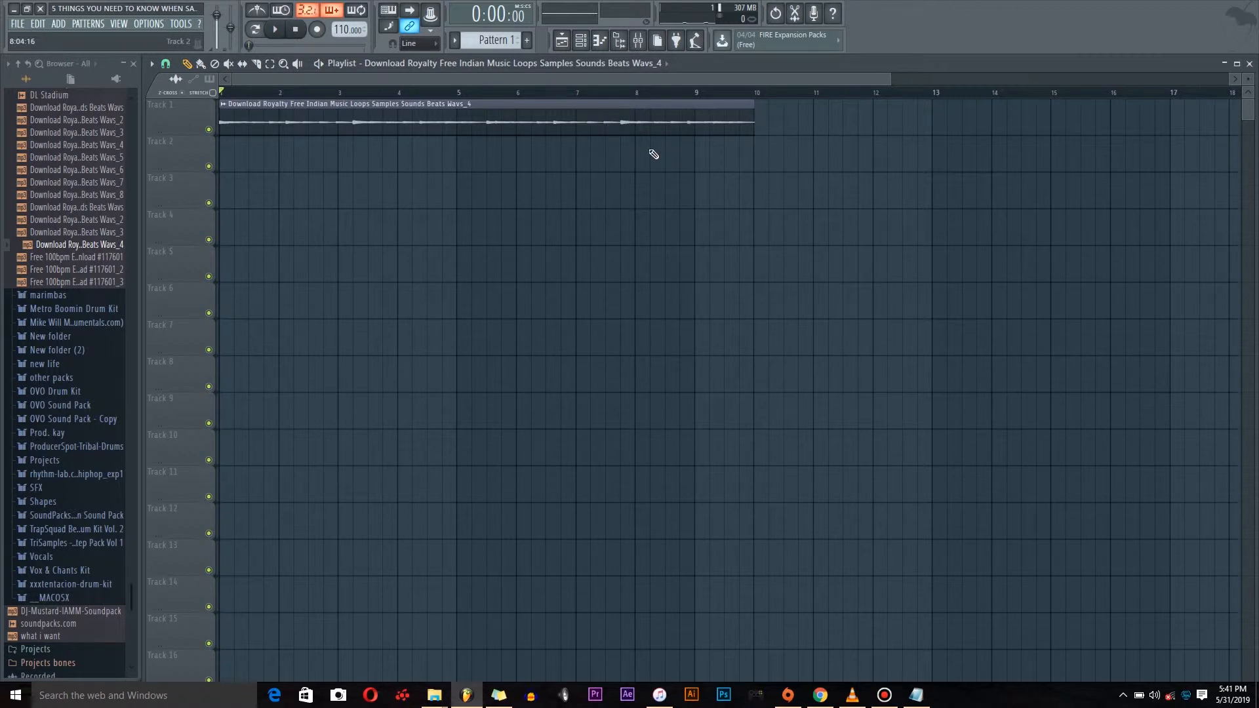
Step: Open the clip's sample settings and adjust its time stretch so that the clip ends just before bar 9
{"action": "double_click", "coordinate": [621, 118]}
{"action": "left_click_drag", "start_coordinate": [360, 208], "coordinate": [823, 236]}
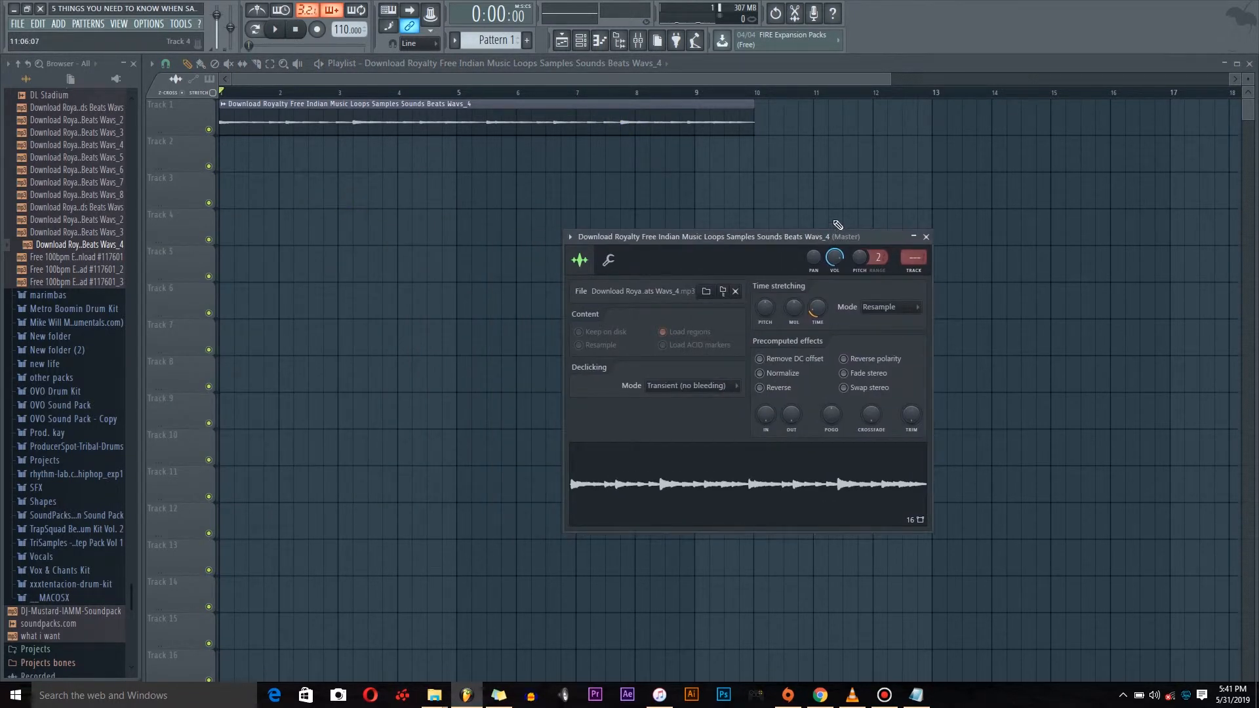
{"action": "left_click_drag", "start_coordinate": [820, 308], "coordinate": [820, 347]}
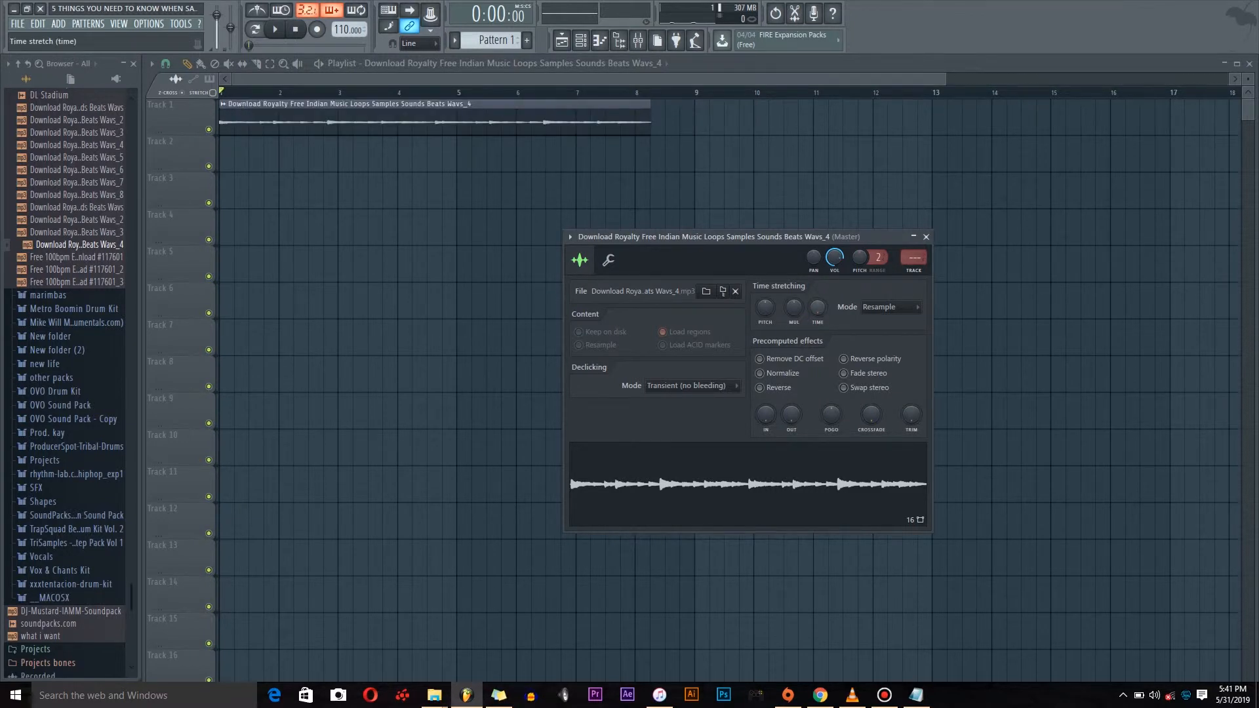
{"action": "left_click_drag", "start_coordinate": [818, 308], "coordinate": [818, 272]}
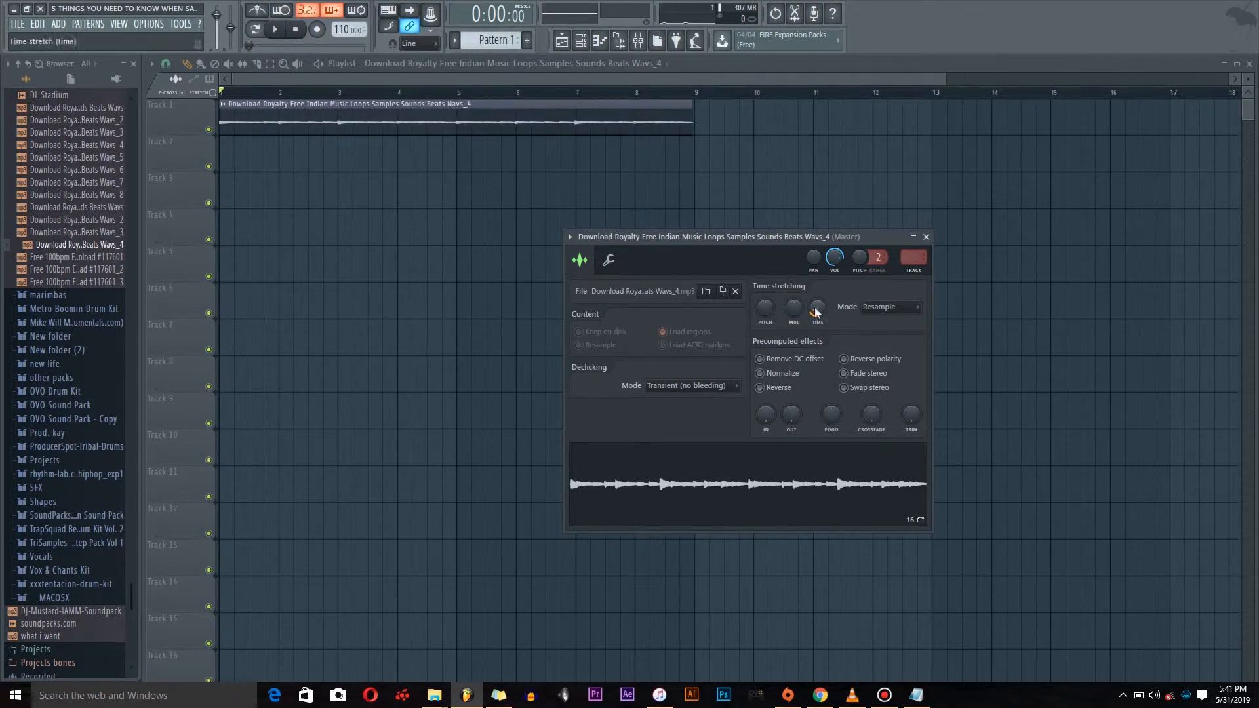
{"action": "left_click_drag", "start_coordinate": [824, 240], "coordinate": [1084, 237]}
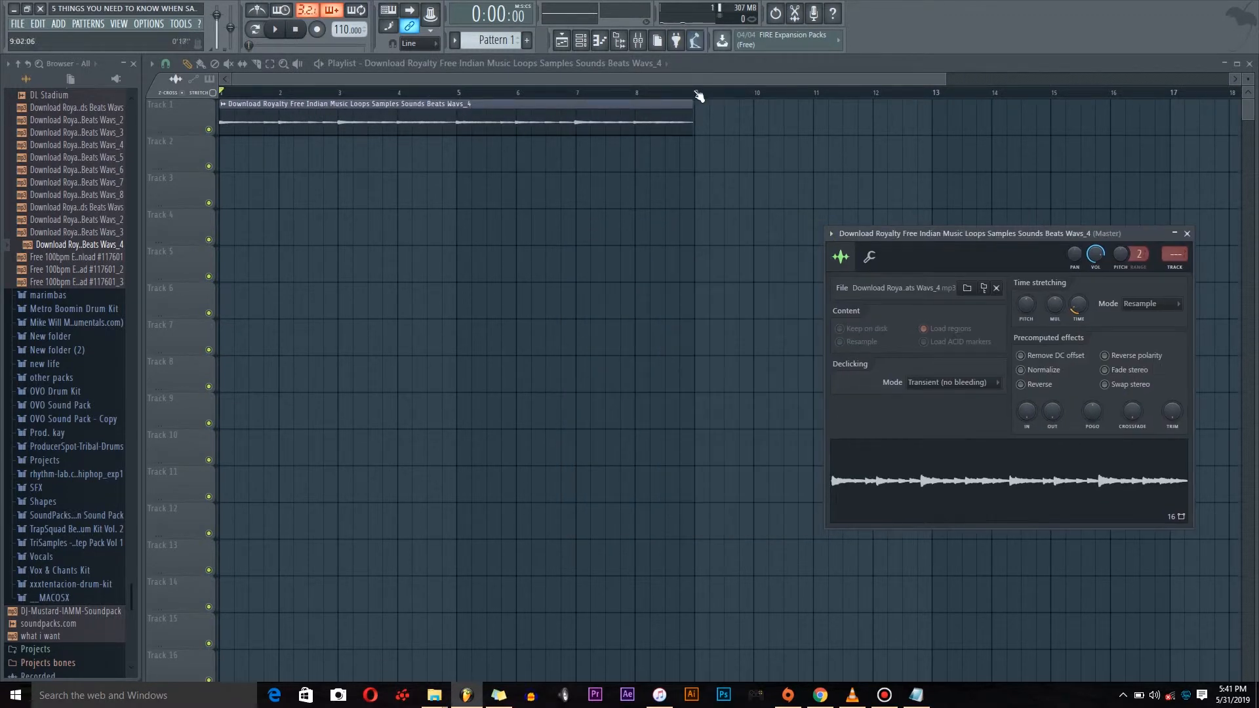
Step: Try to resize the clip's end toward bar 9 with stretching turned off, then bring it back
{"action": "scroll", "coordinate": [693, 97], "scroll_direction": "up", "scroll_amount": 5}
{"action": "scroll", "coordinate": [693, 97], "scroll_direction": "up", "scroll_amount": 3}
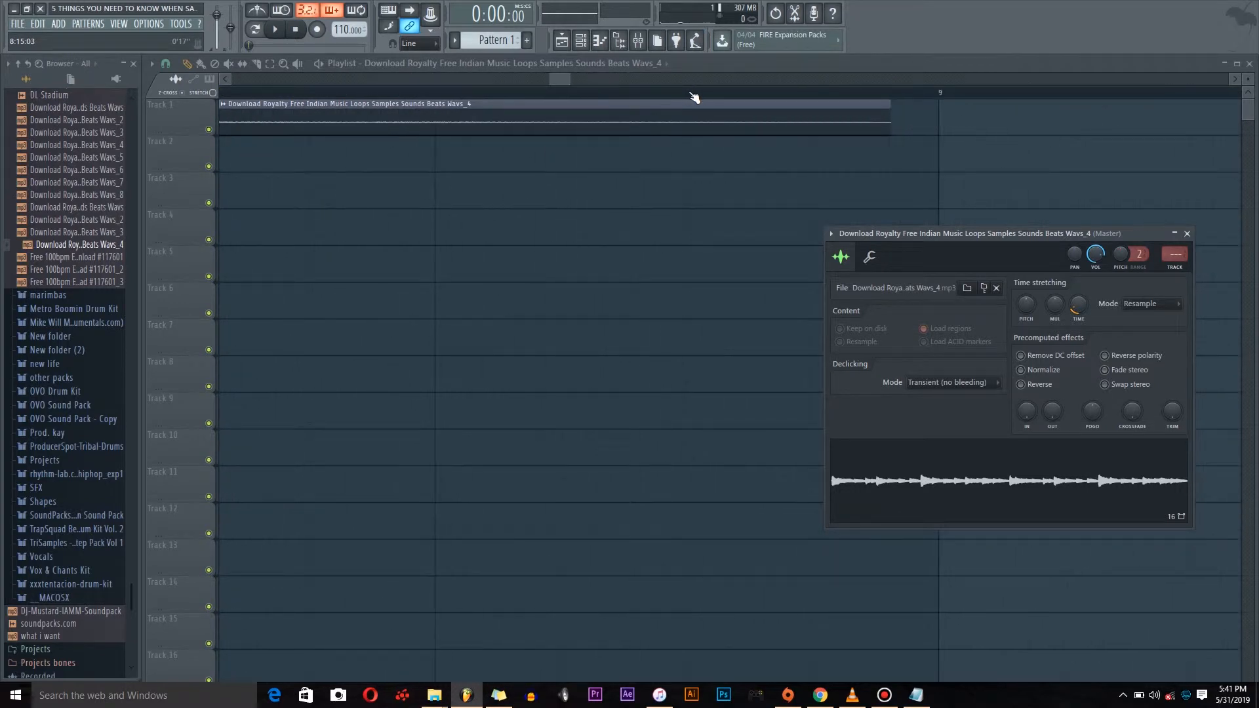
{"action": "left_click", "coordinate": [186, 64]}
{"action": "left_click_drag", "start_coordinate": [890, 120], "coordinate": [899, 122]}
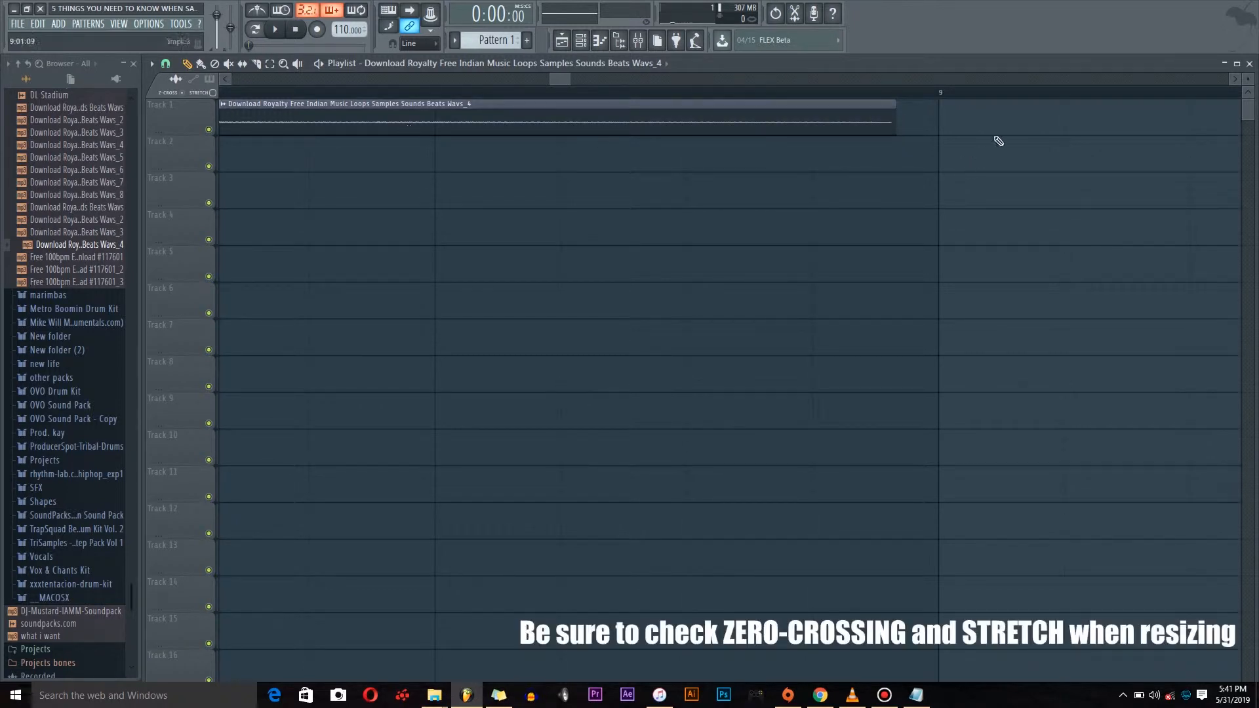
{"action": "left_click_drag", "start_coordinate": [896, 115], "coordinate": [890, 114]}
Step: Enable stretching for clip resizing, fit the clip's end exactly to bar 9, and play the loop through
{"action": "left_click", "coordinate": [182, 93]}
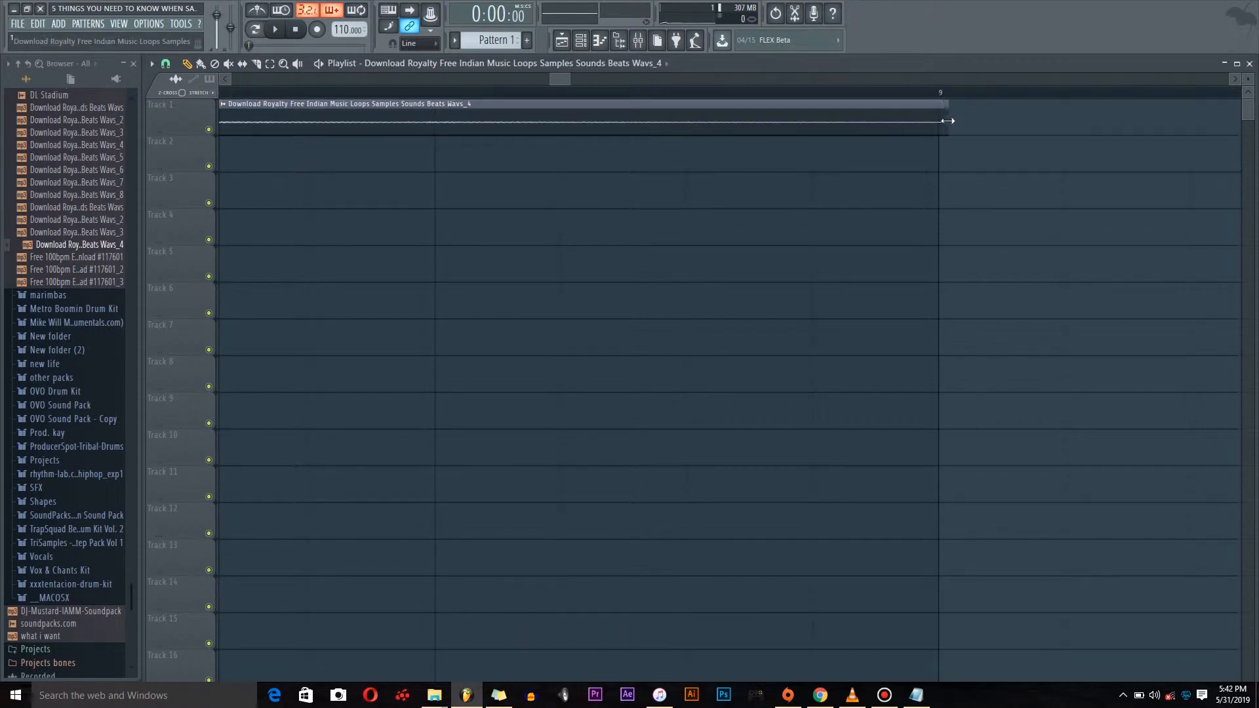
{"action": "scroll", "coordinate": [733, 94], "scroll_direction": "down", "scroll_amount": 5}
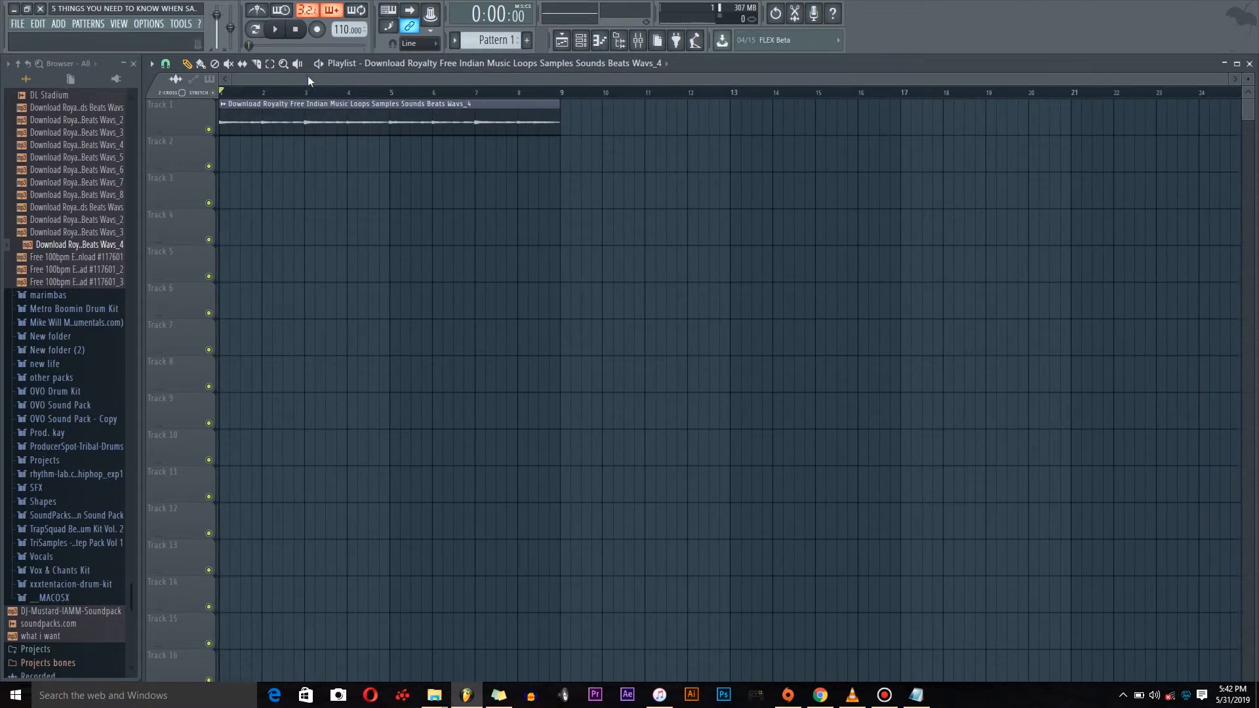
{"action": "key", "text": "space"}
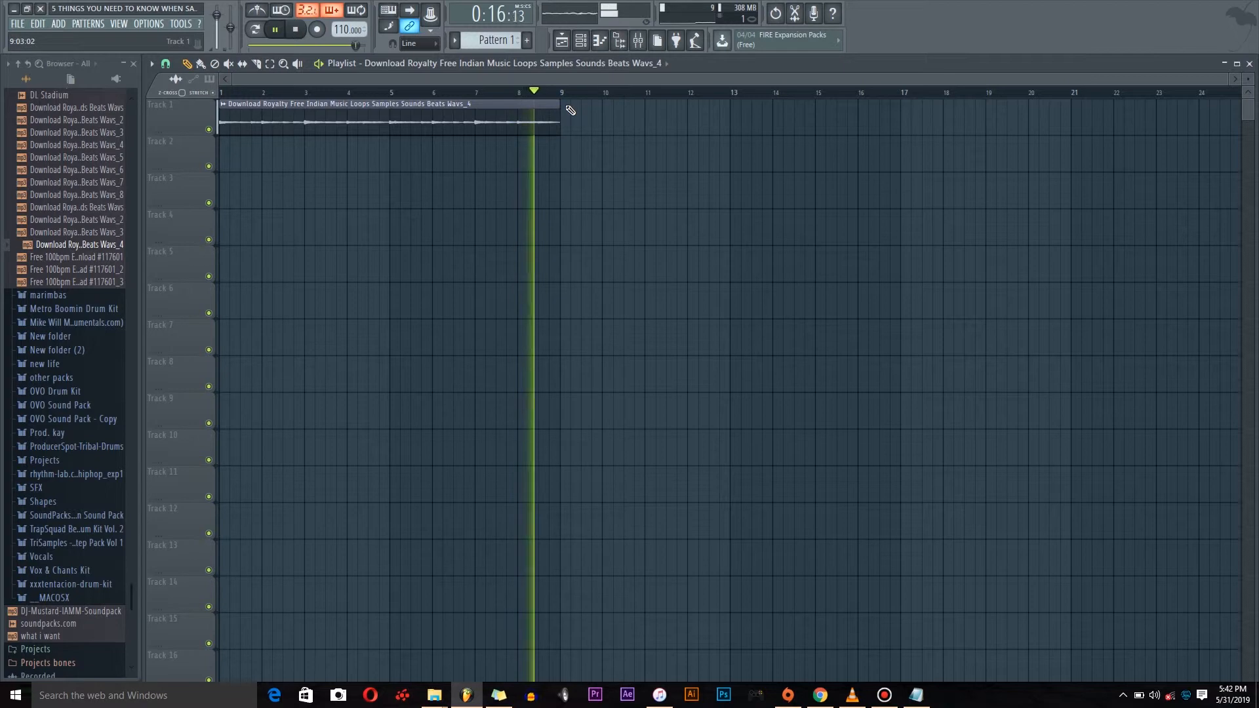
{"action": "left_click", "coordinate": [296, 30]}
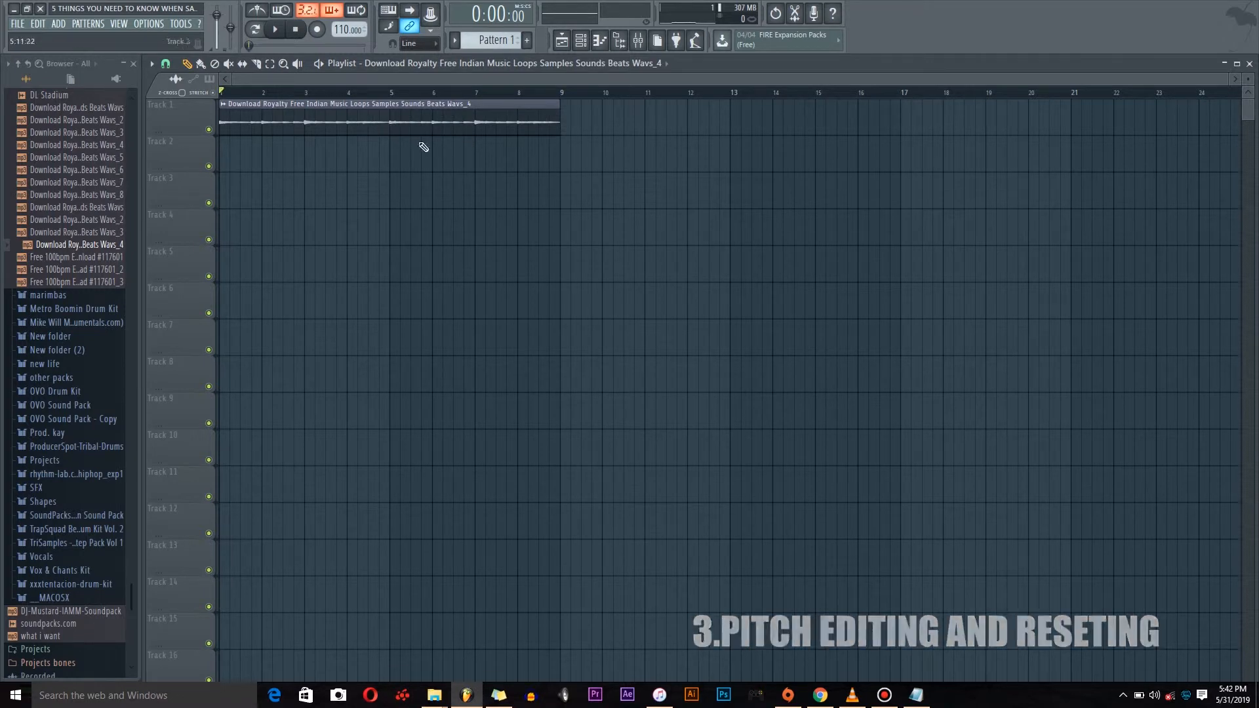
Step: Reopen the clip's sample settings and raise, then lower, its time-stretching pitch while playing the loop
{"action": "double_click", "coordinate": [368, 116]}
{"action": "left_click_drag", "start_coordinate": [986, 240], "coordinate": [535, 234]}
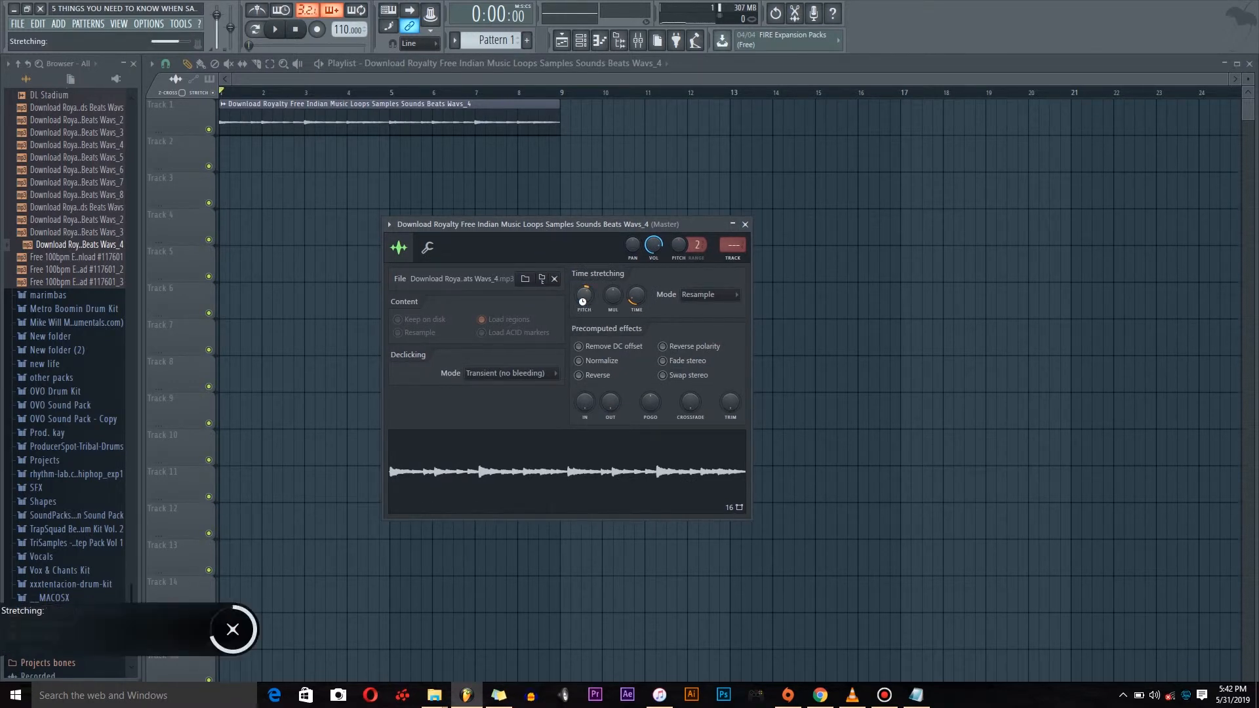
{"action": "left_click", "coordinate": [319, 64]}
{"action": "double_click", "coordinate": [440, 125]}
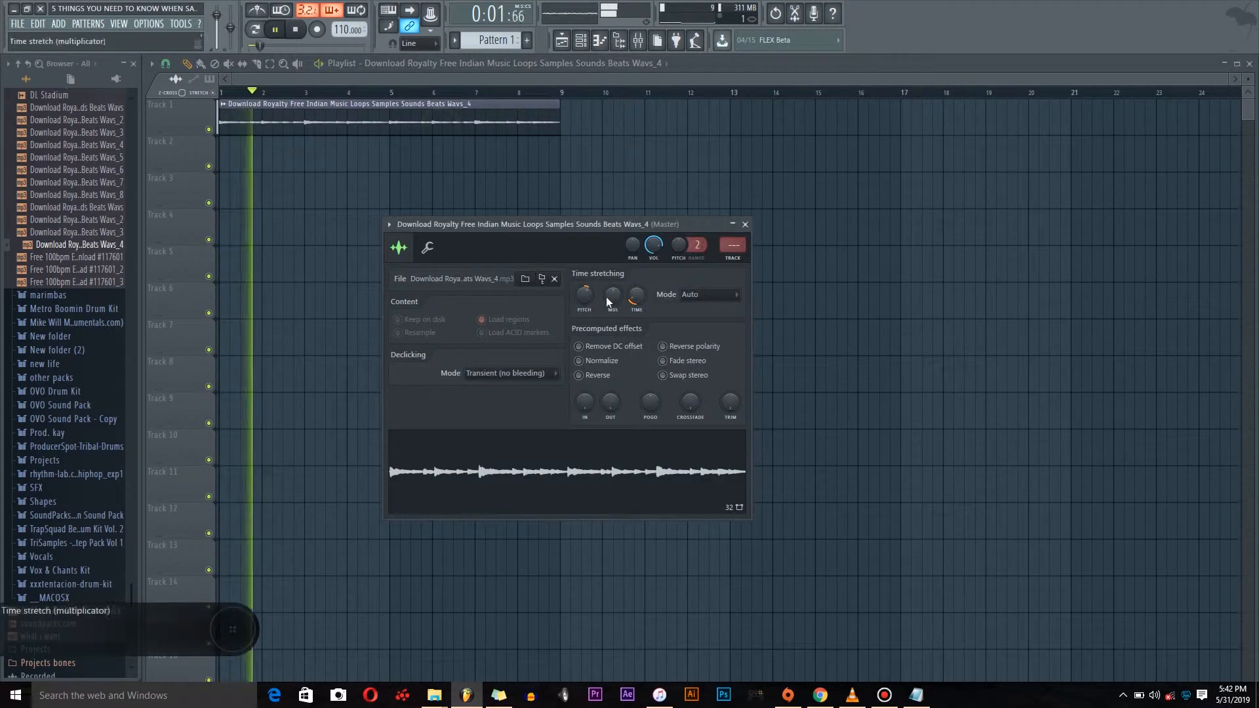
{"action": "left_click_drag", "start_coordinate": [583, 295], "coordinate": [583, 315]}
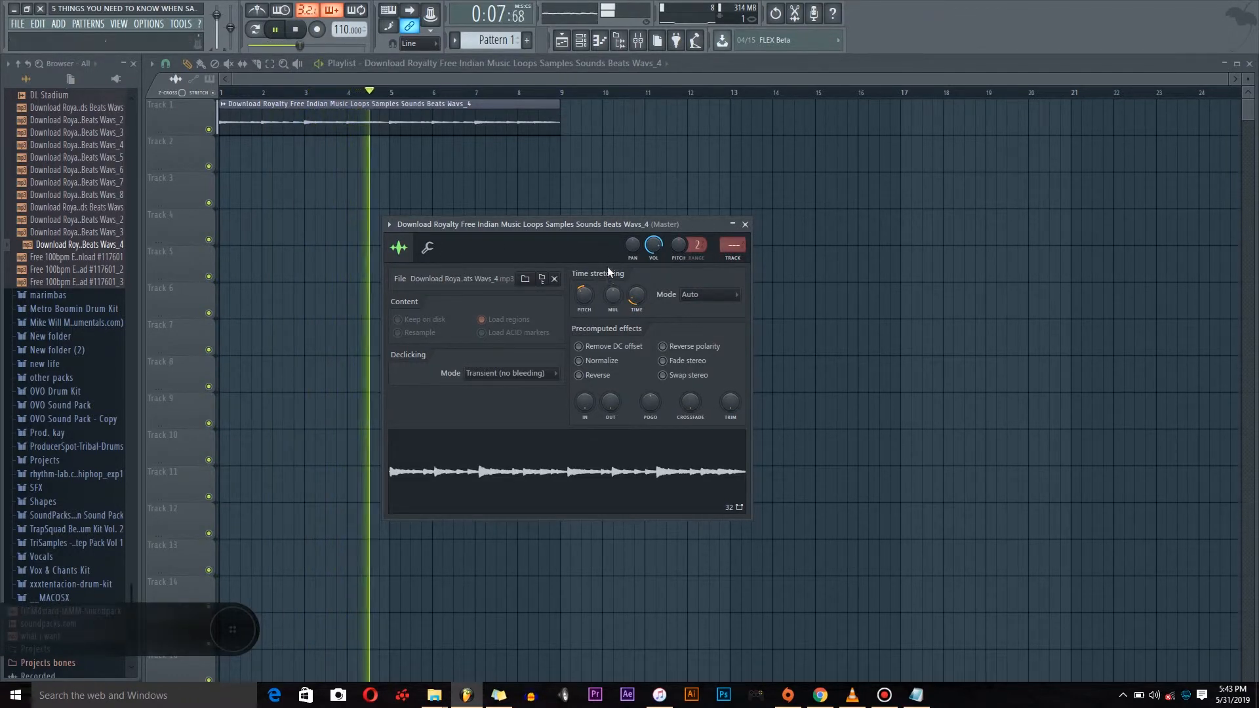
Step: Stop playback, reset the clip's time-stretching pitch to its default and play the start of the loop to check it
{"action": "key", "text": "space"}
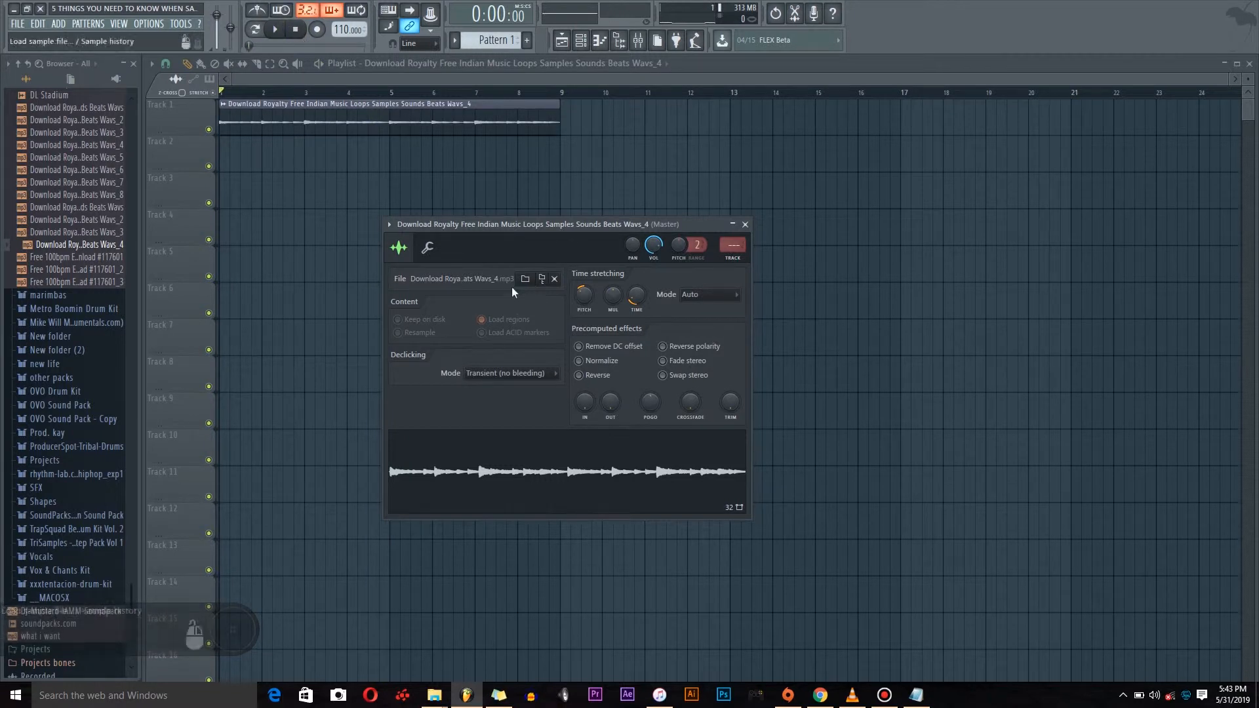
{"action": "right_click", "coordinate": [585, 296]}
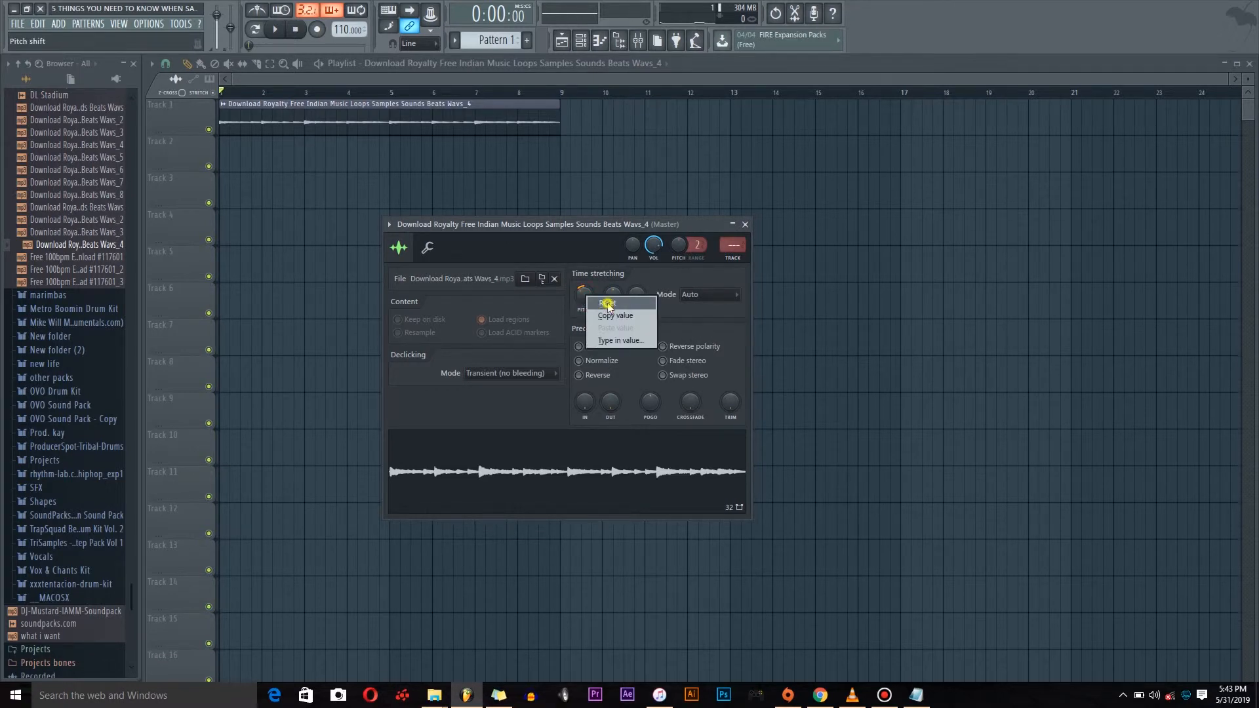
{"action": "left_click", "coordinate": [607, 303]}
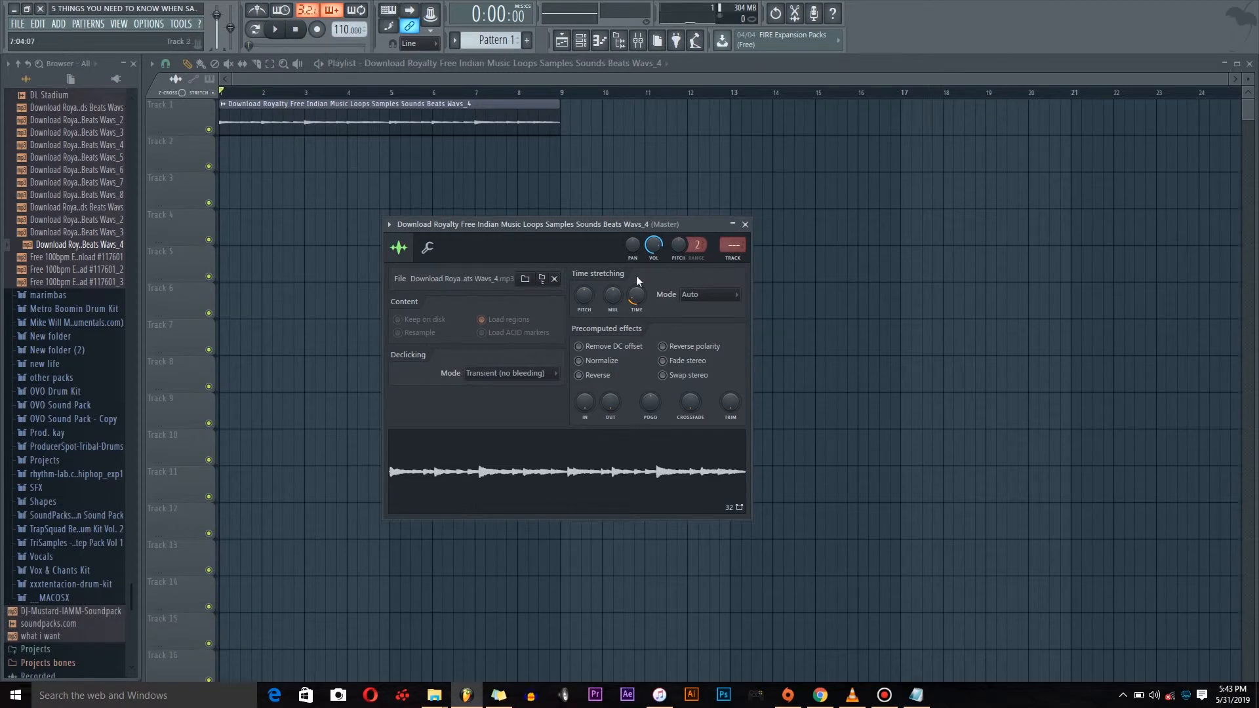
{"action": "left_click", "coordinate": [276, 30]}
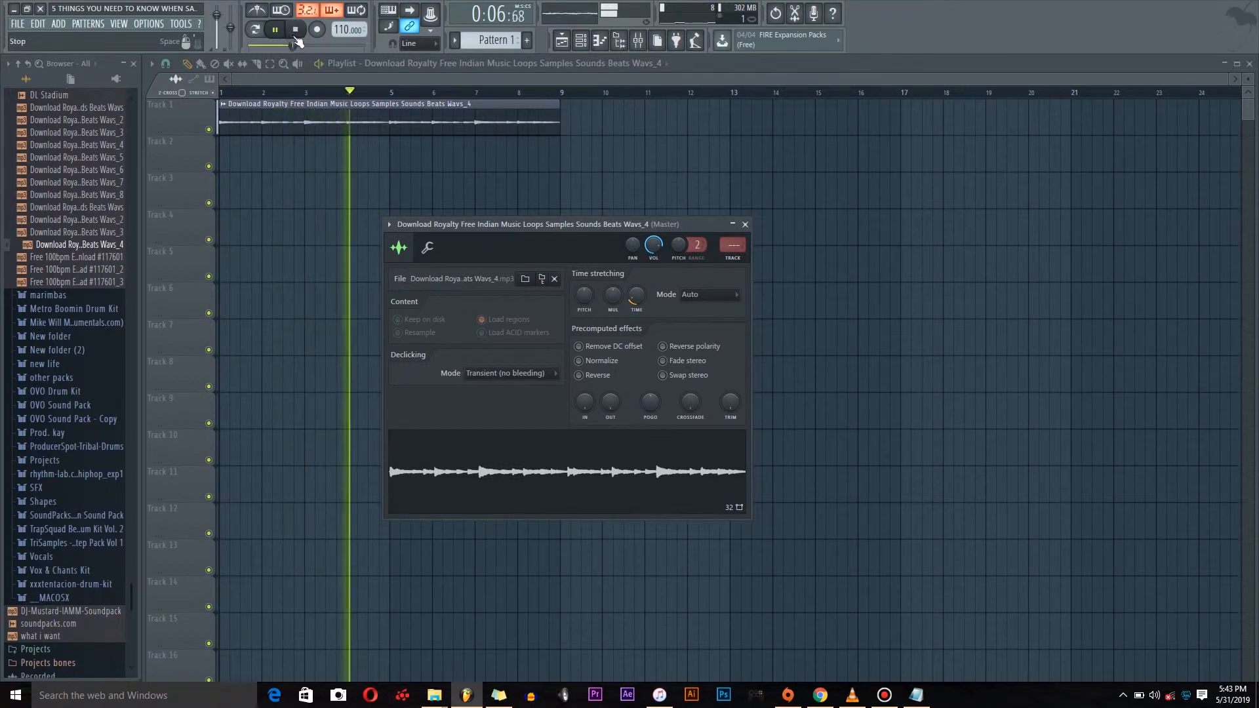
{"action": "left_click", "coordinate": [295, 29]}
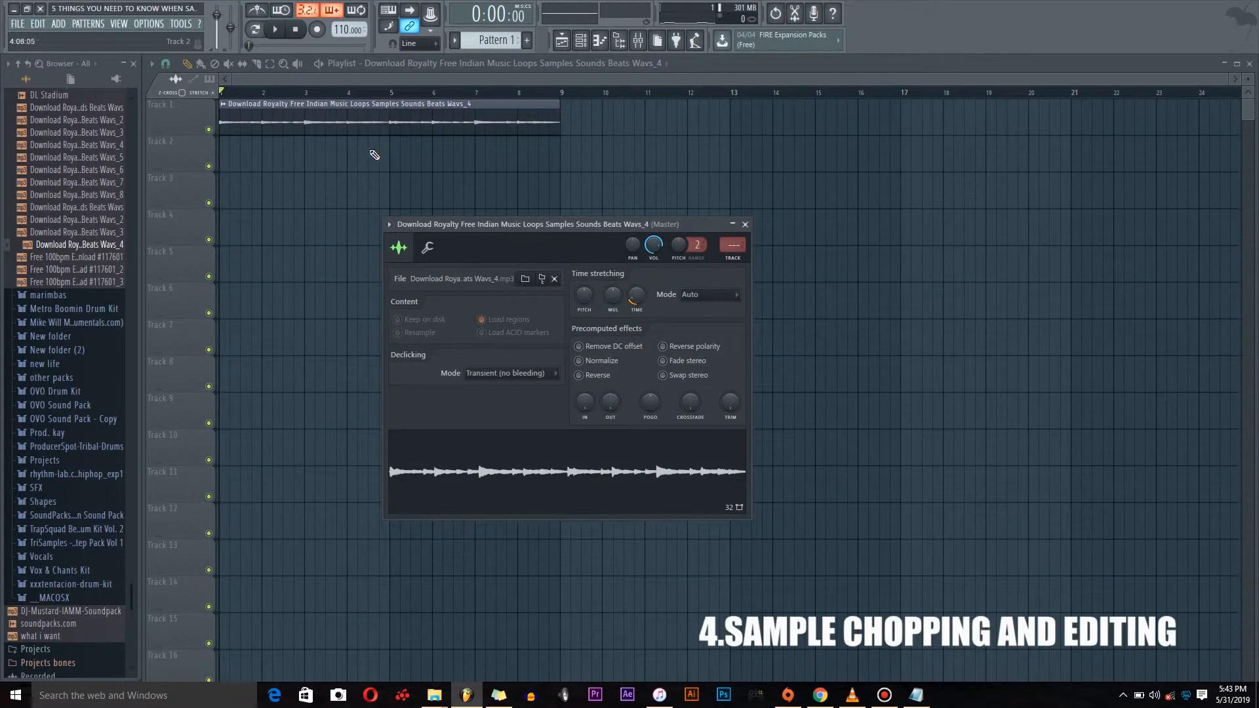
Step: Turn on the metronome and play the loop against it with the sample settings closed
{"action": "scroll", "coordinate": [314, 123], "scroll_direction": "down", "scroll_amount": 2}
{"action": "scroll", "coordinate": [313, 121], "scroll_direction": "up", "scroll_amount": 2}
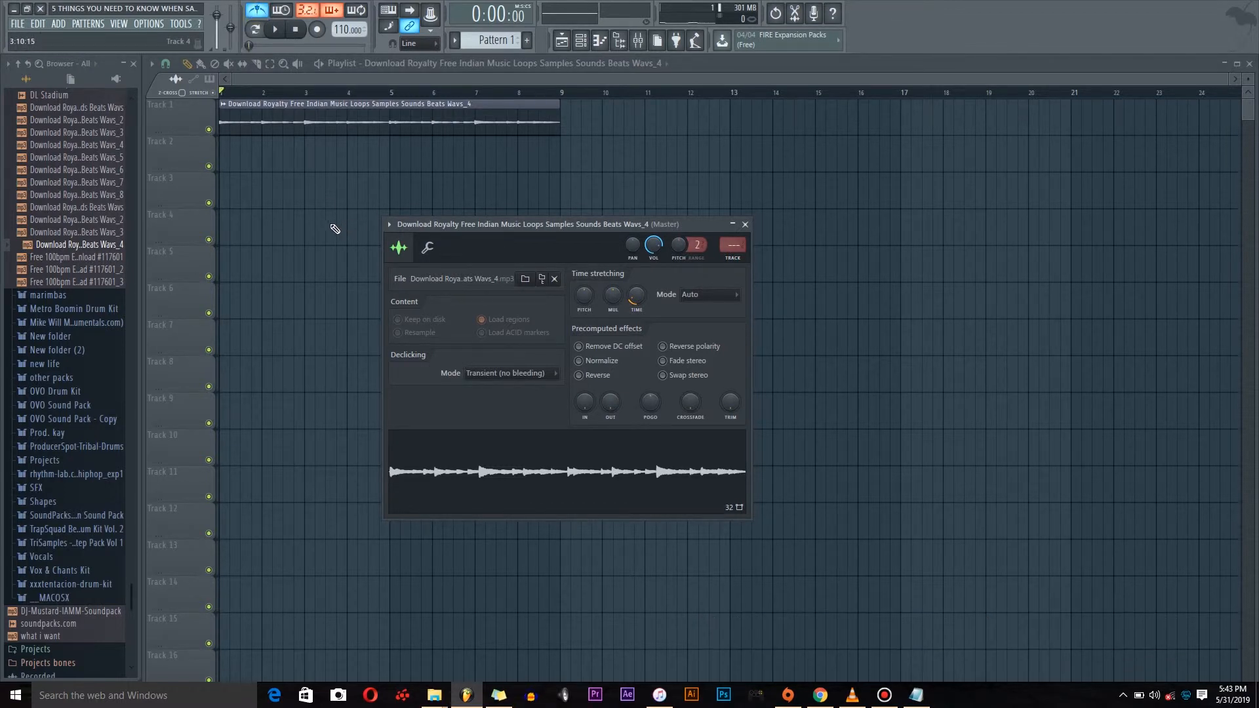
{"action": "left_click", "coordinate": [321, 65]}
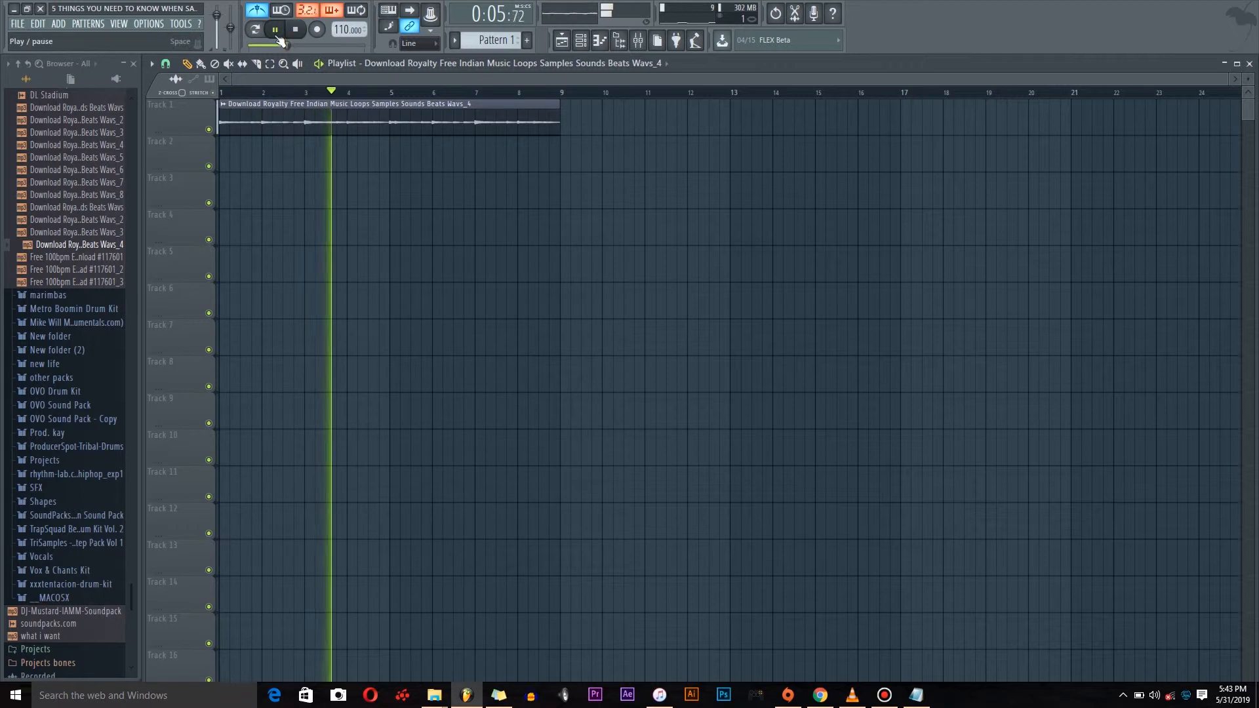
{"action": "left_click", "coordinate": [257, 10]}
{"action": "key", "text": "space"}
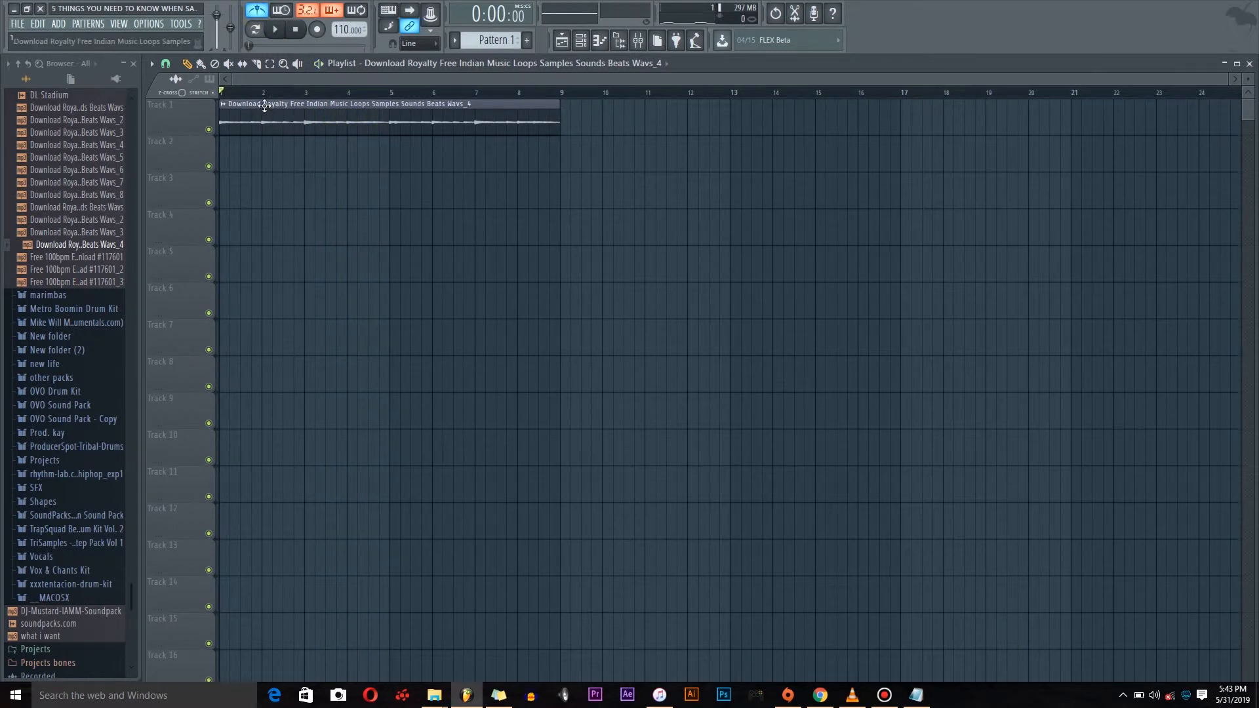
Step: Slice the loop clip on Track 1 at bar 2 and again one beat after bar 2
{"action": "scroll", "coordinate": [262, 96], "scroll_direction": "up", "scroll_amount": 5}
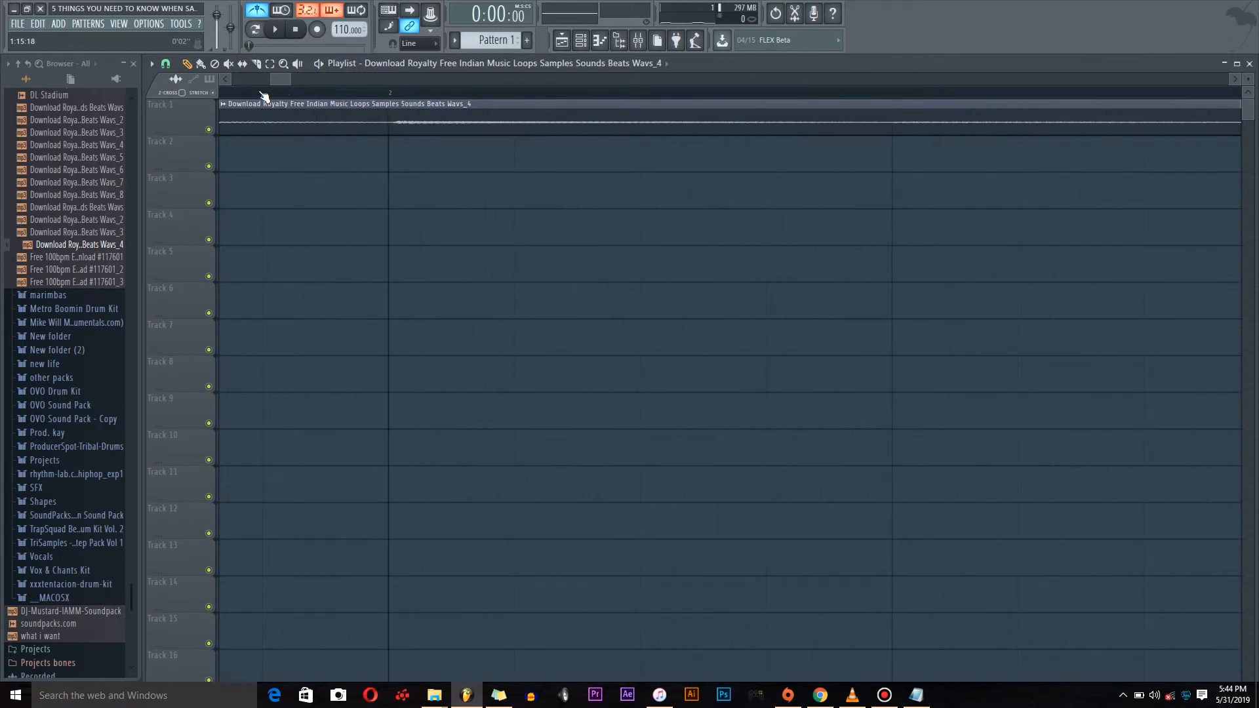
{"action": "left_click", "coordinate": [388, 93]}
{"action": "left_click_drag", "start_coordinate": [394, 108], "coordinate": [400, 139]}
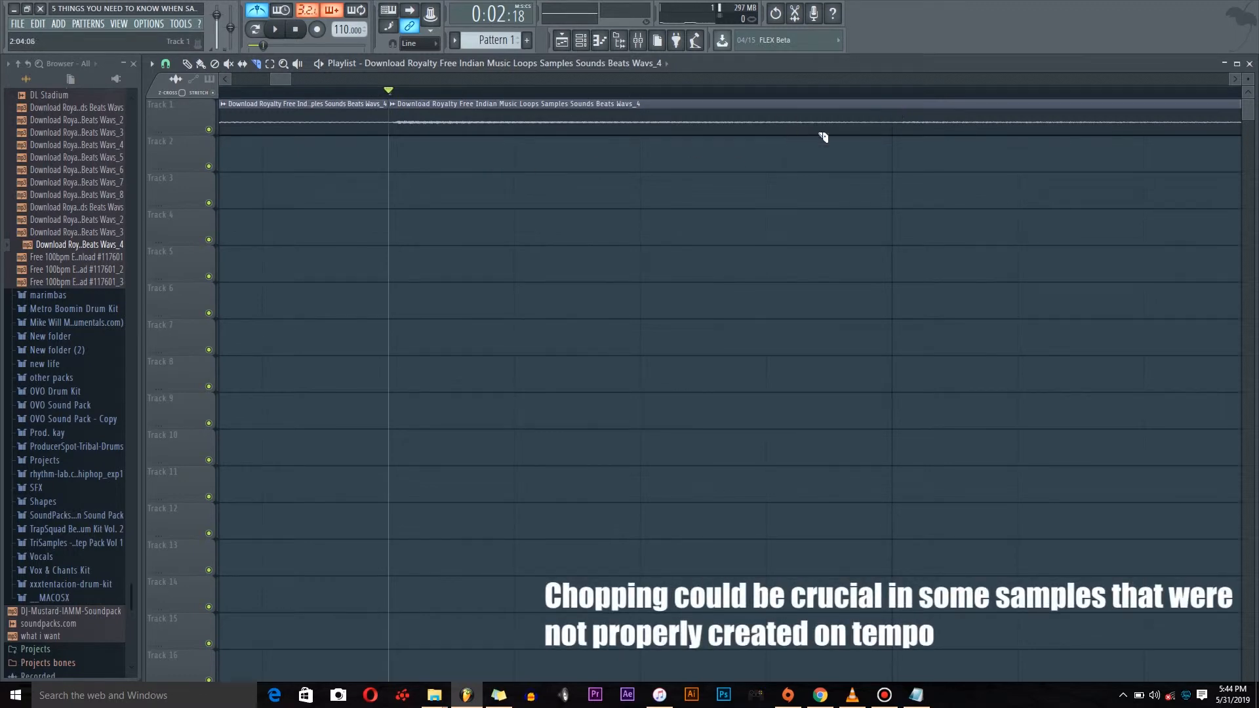
{"action": "left_click_drag", "start_coordinate": [888, 136], "coordinate": [889, 140]}
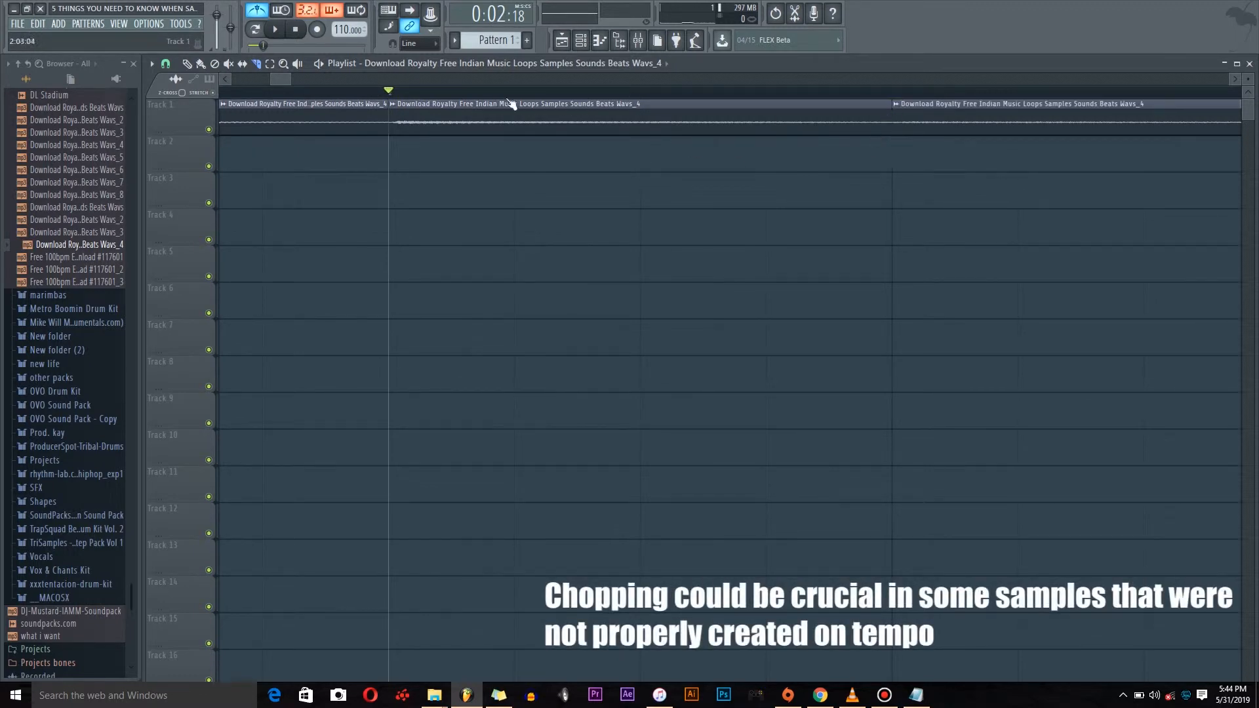
Step: Switch to the Paint tool and set the playlist's snap to 1/6 step
{"action": "left_click", "coordinate": [200, 64]}
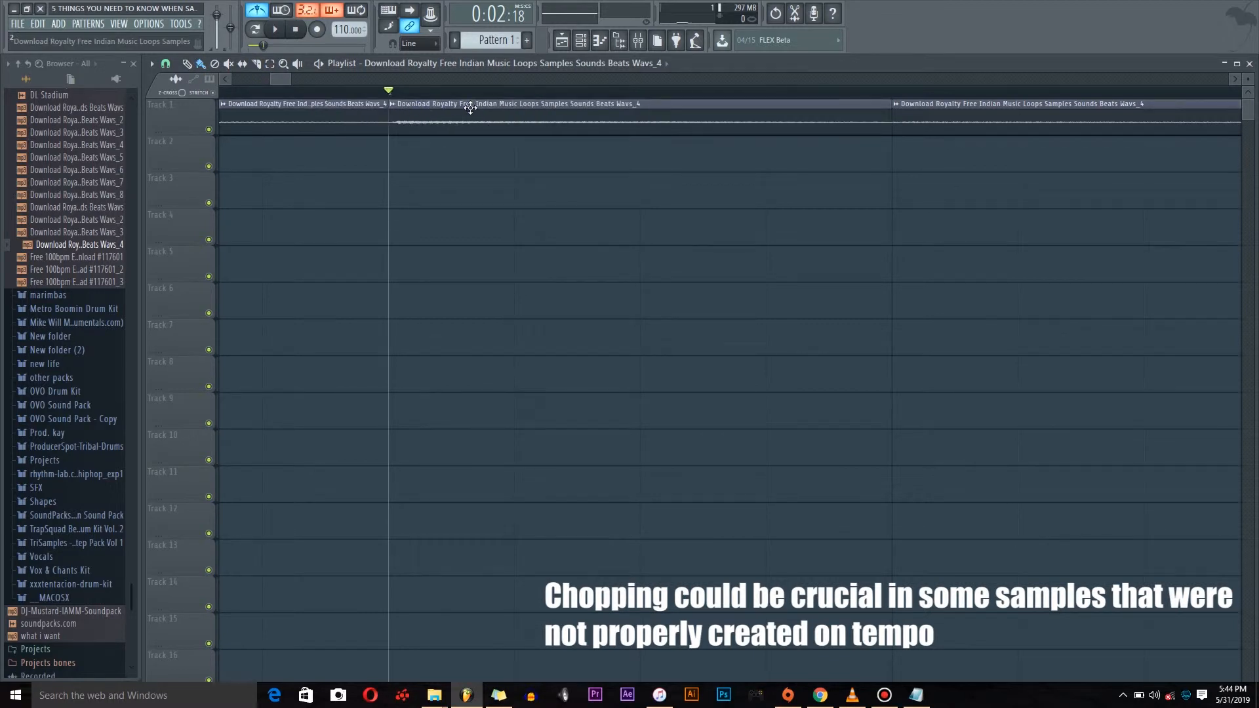
{"action": "left_click", "coordinate": [165, 64]}
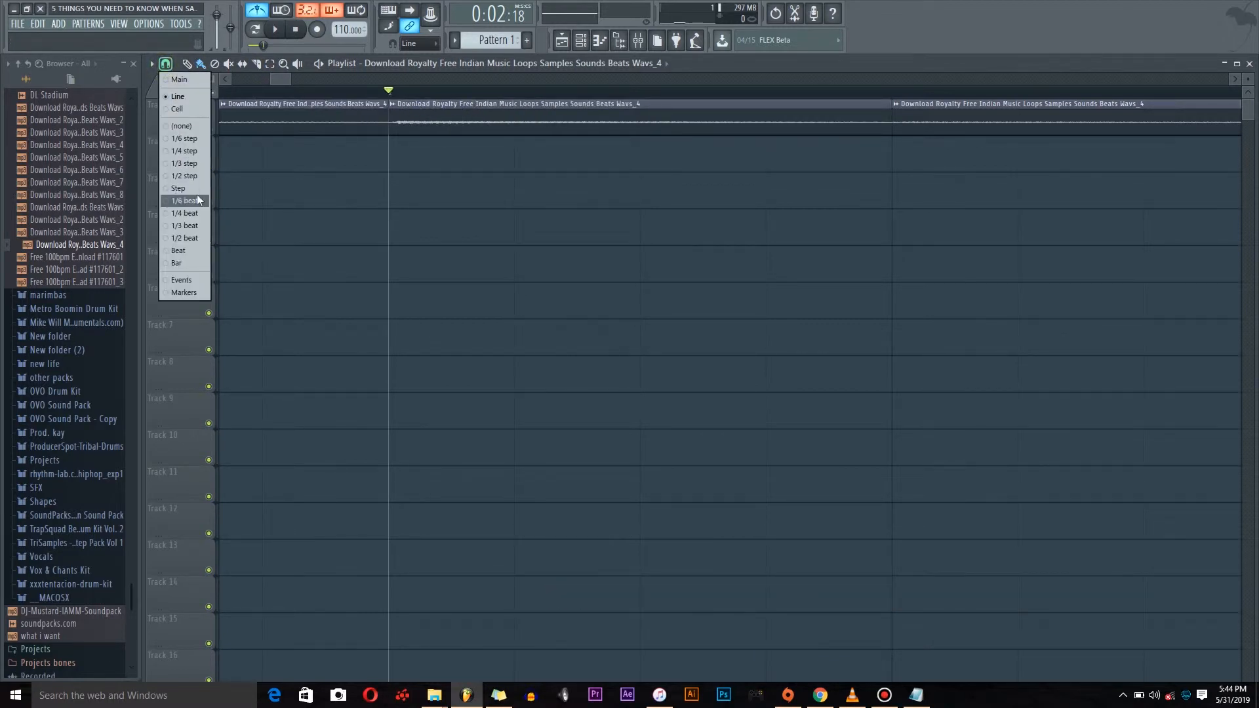
{"action": "left_click", "coordinate": [196, 139]}
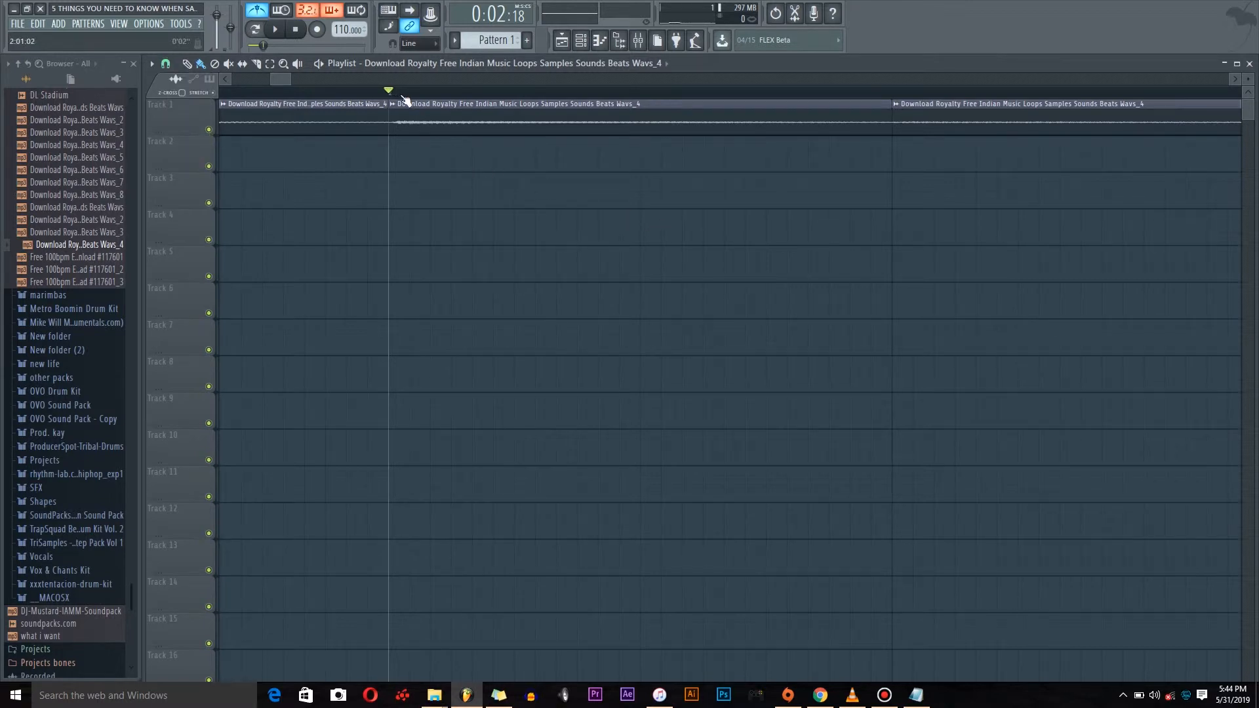
Step: Undo the last clip move and the slice made one beat after bar 2
{"action": "scroll", "coordinate": [404, 100], "scroll_direction": "down", "scroll_amount": 3}
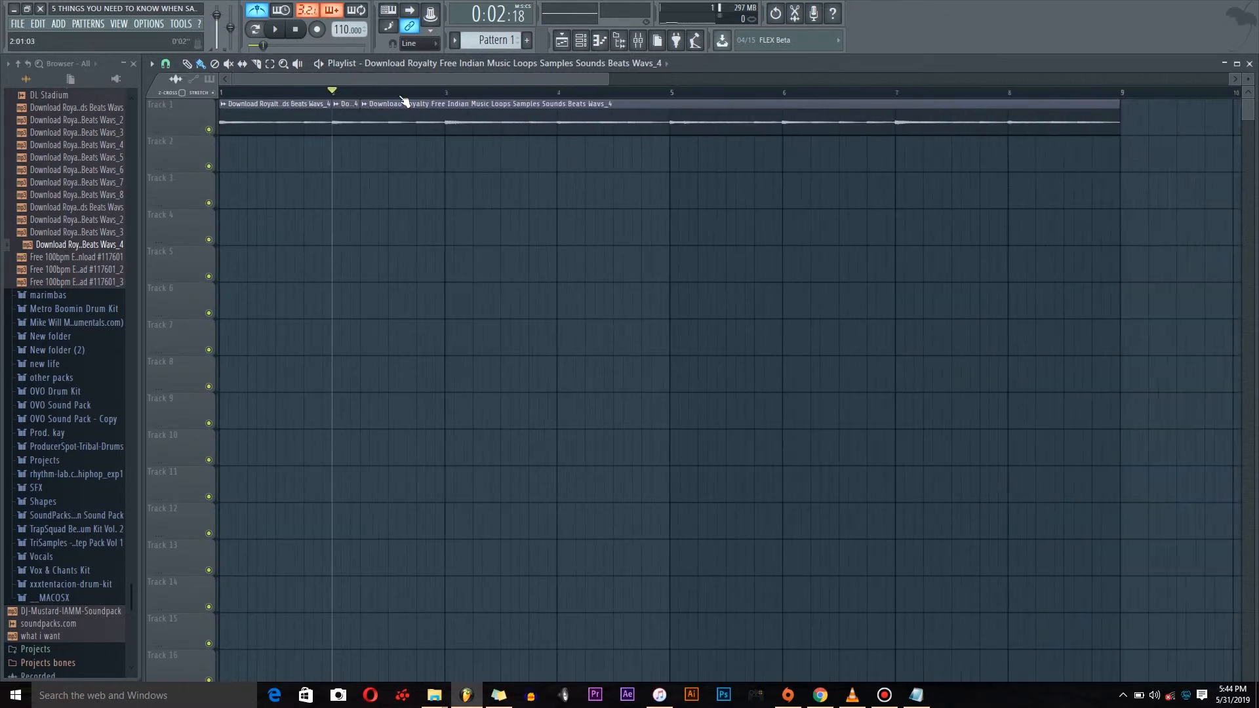
{"action": "scroll", "coordinate": [405, 101], "scroll_direction": "up", "scroll_amount": 4}
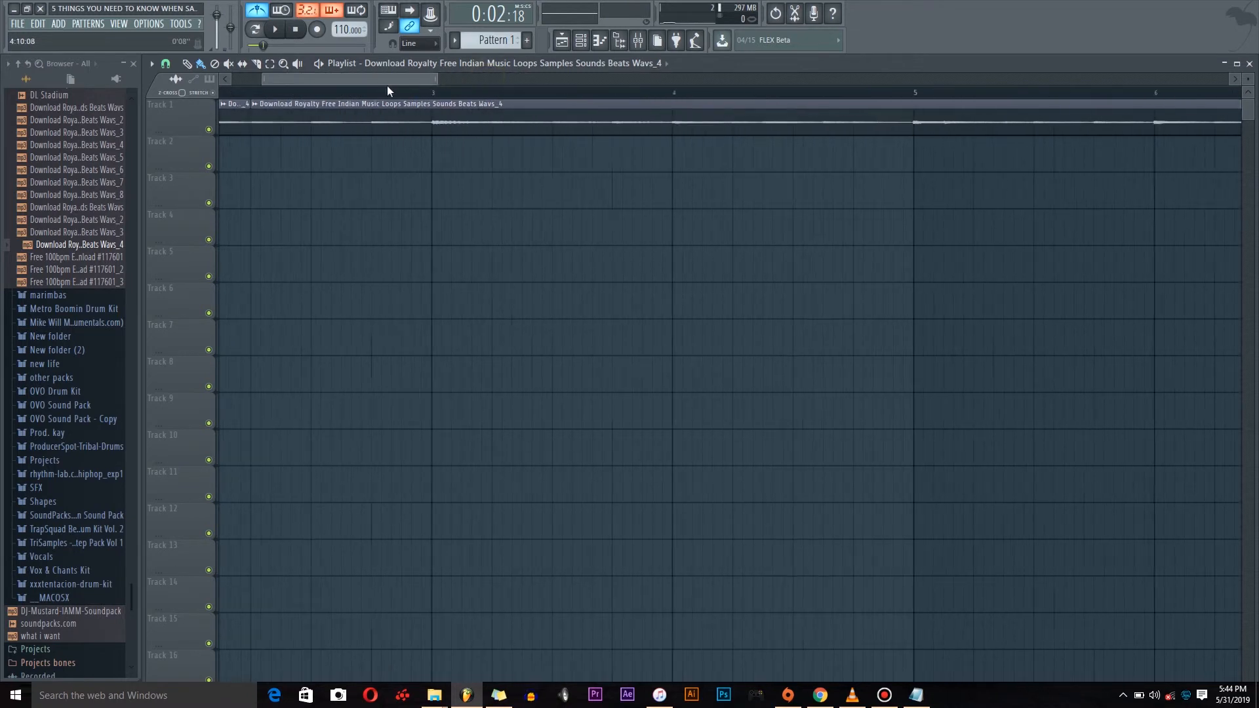
{"action": "scroll", "coordinate": [380, 95], "scroll_direction": "up", "scroll_amount": 3}
{"action": "scroll", "coordinate": [367, 101], "scroll_direction": "down", "scroll_amount": 5}
{"action": "scroll", "coordinate": [368, 99], "scroll_direction": "down", "scroll_amount": 1}
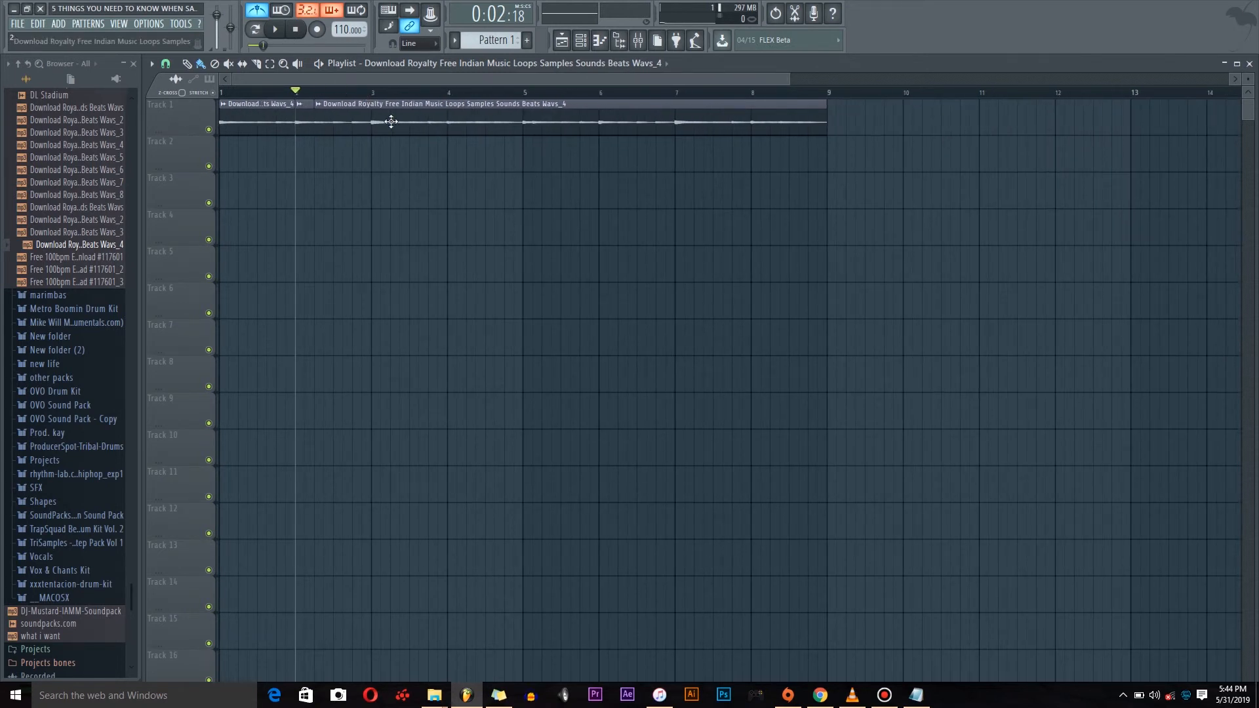
{"action": "key", "text": "ctrl"}
{"action": "key", "text": "ctrl+z"}
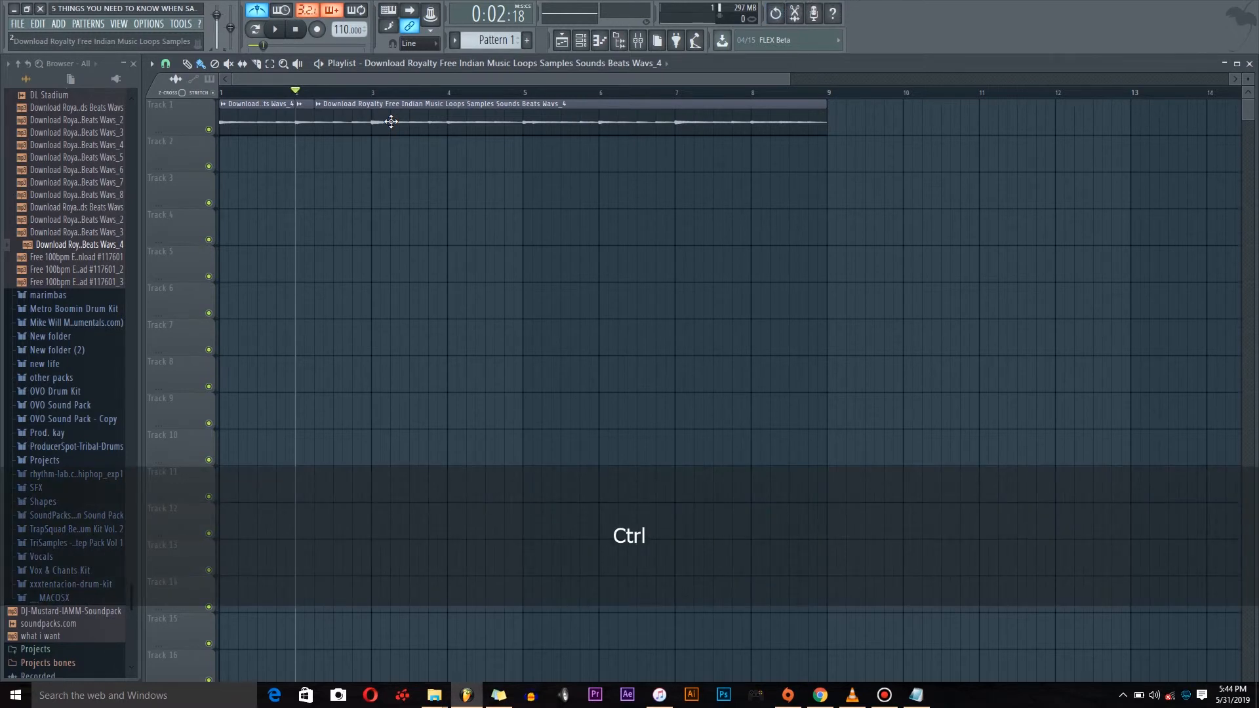
{"action": "key", "text": "ctrl+alt+z"}
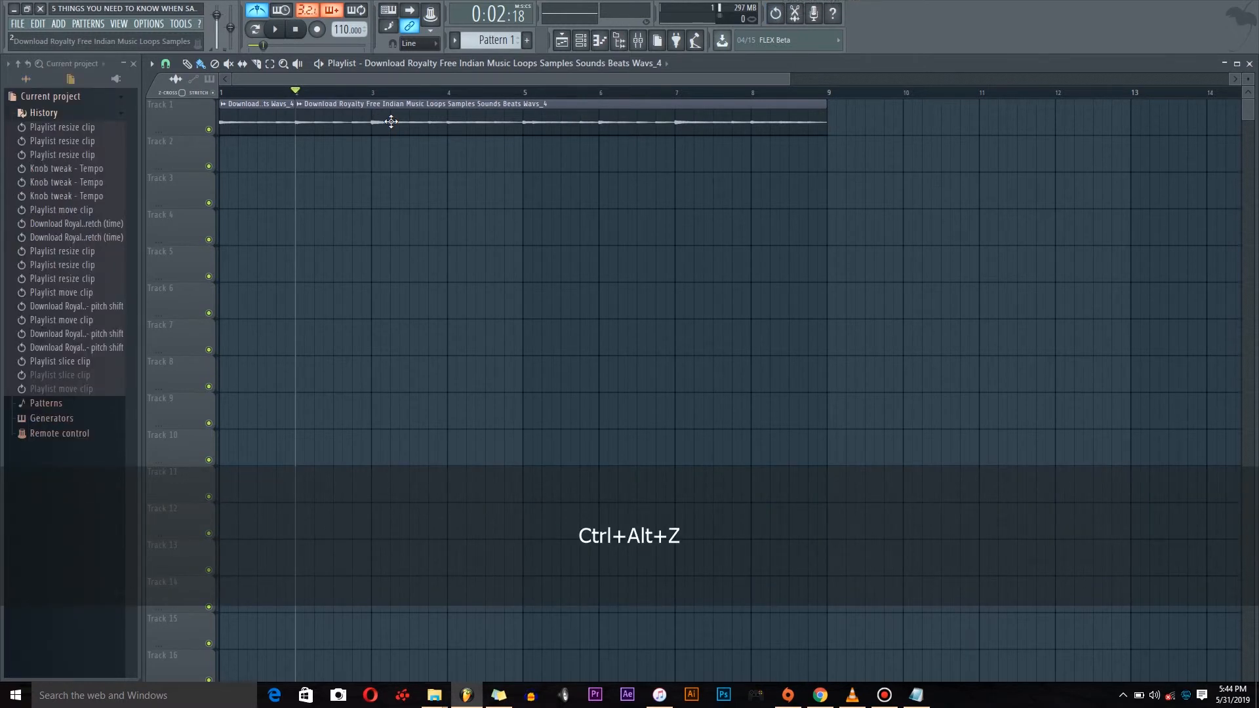
Step: Play the sliced loop from the start while turning off the metronome and returning the browser to all files
{"action": "left_click", "coordinate": [232, 95]}
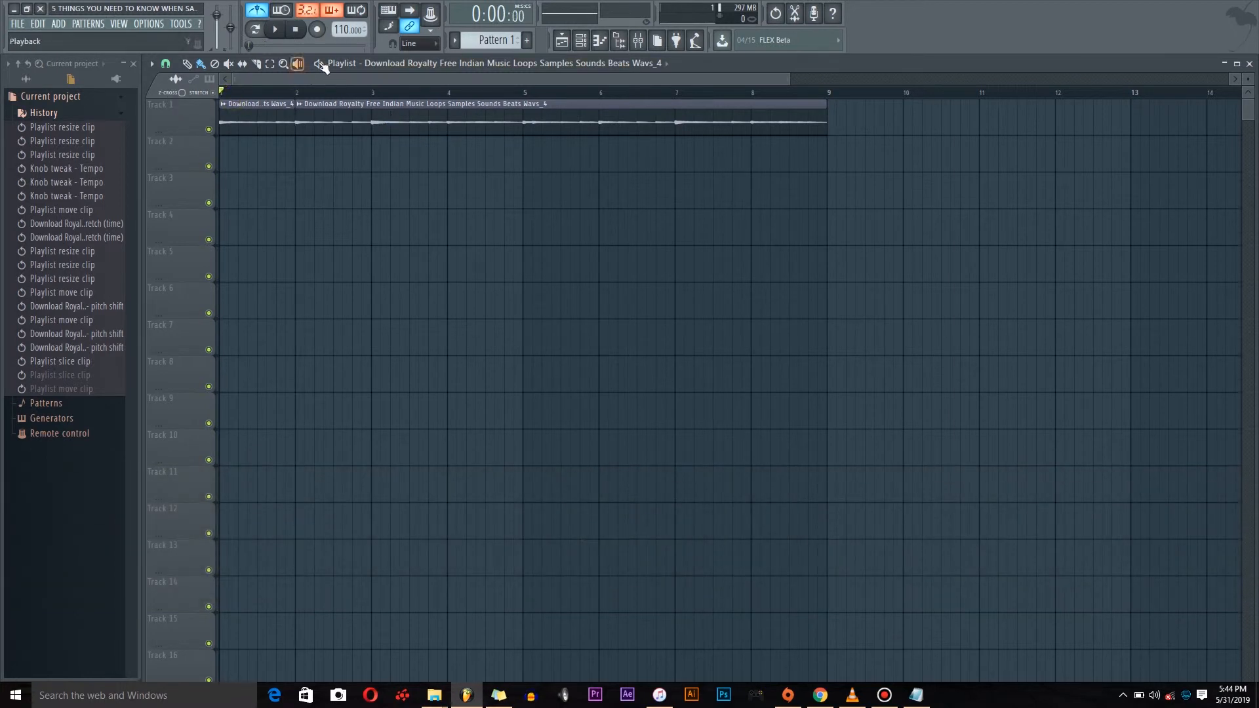
{"action": "key", "text": "space"}
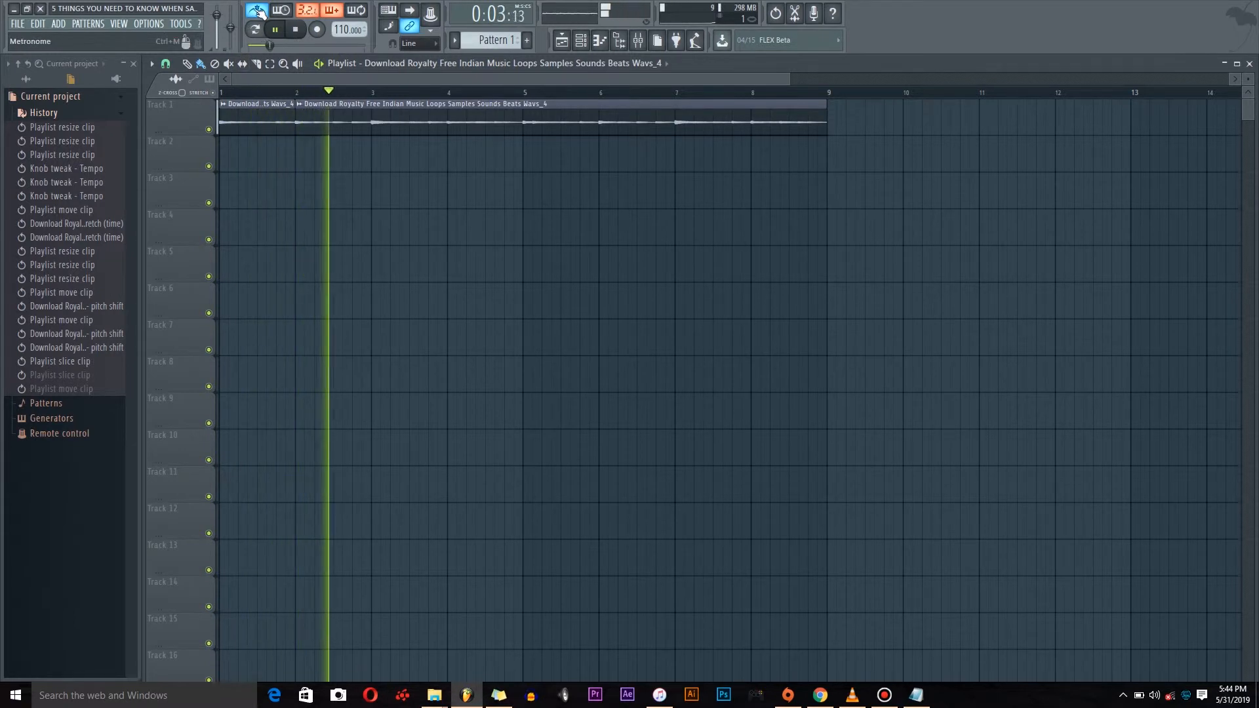
{"action": "left_click", "coordinate": [25, 78]}
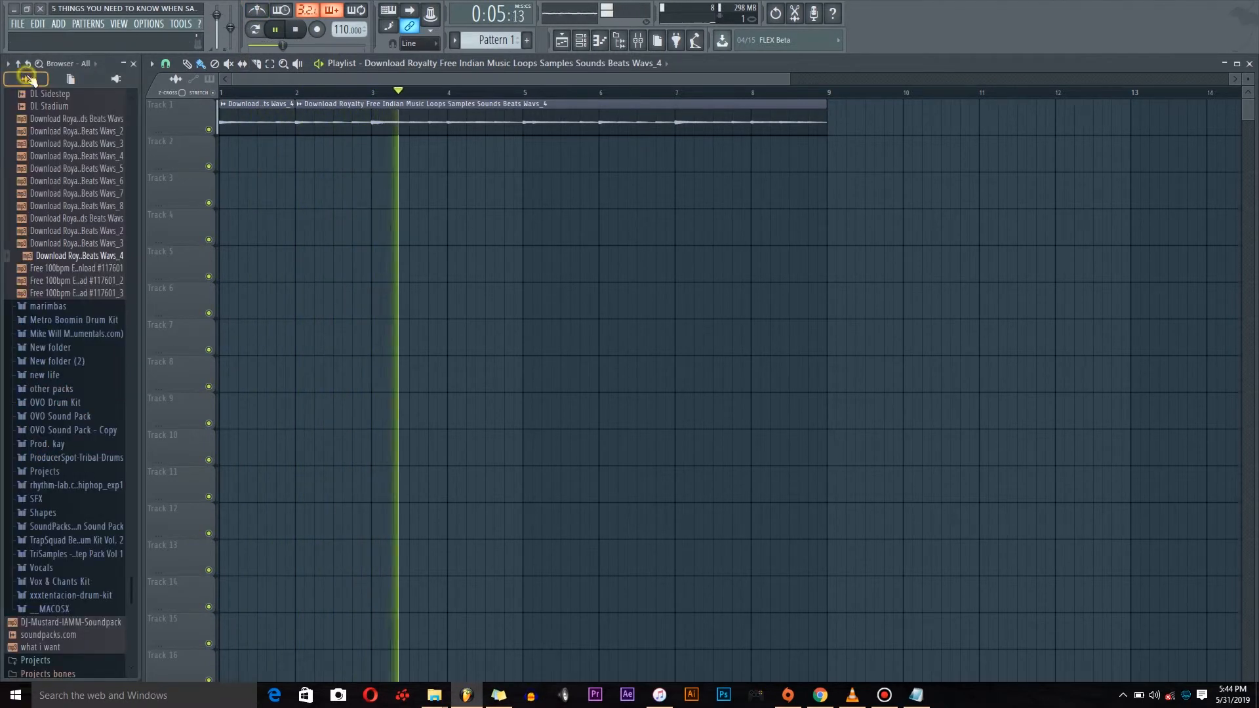
{"action": "key", "text": "space"}
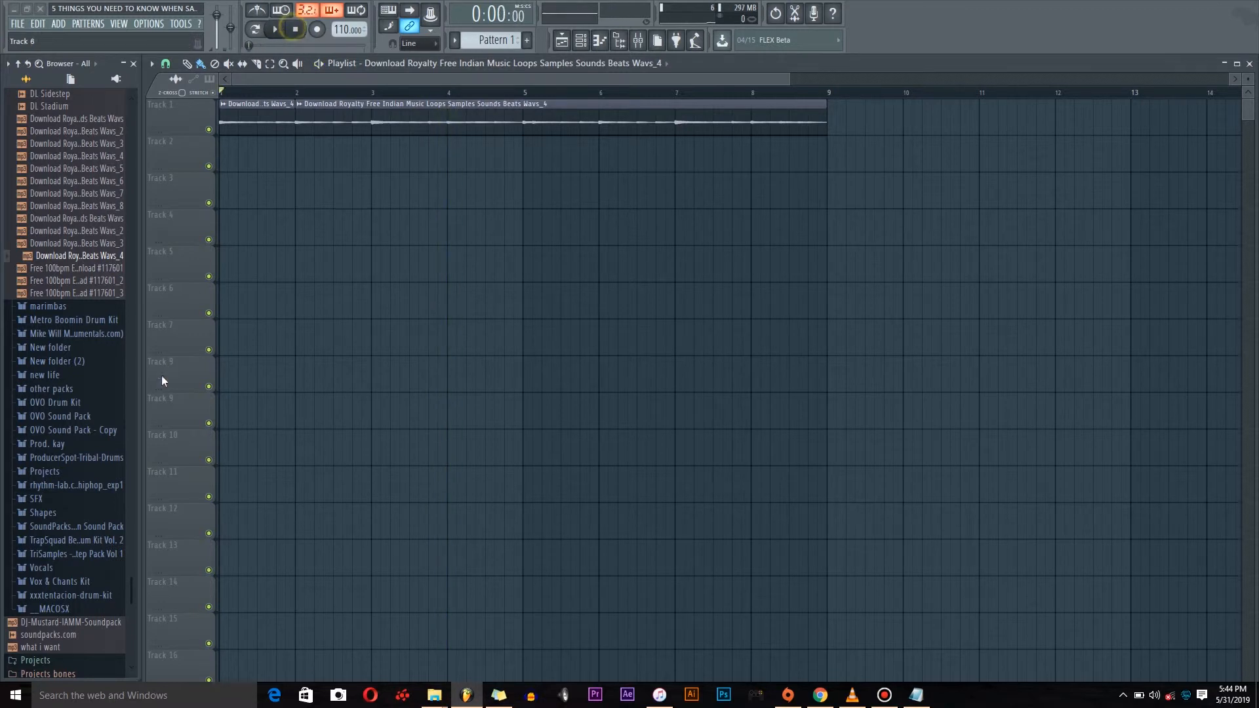
Step: Place the drum loop Cas_loop#14_114bpm from the cas sound pack's drum loops folder at bar 1 of Track 2
{"action": "scroll", "coordinate": [19, 345], "scroll_direction": "up", "scroll_amount": 6}
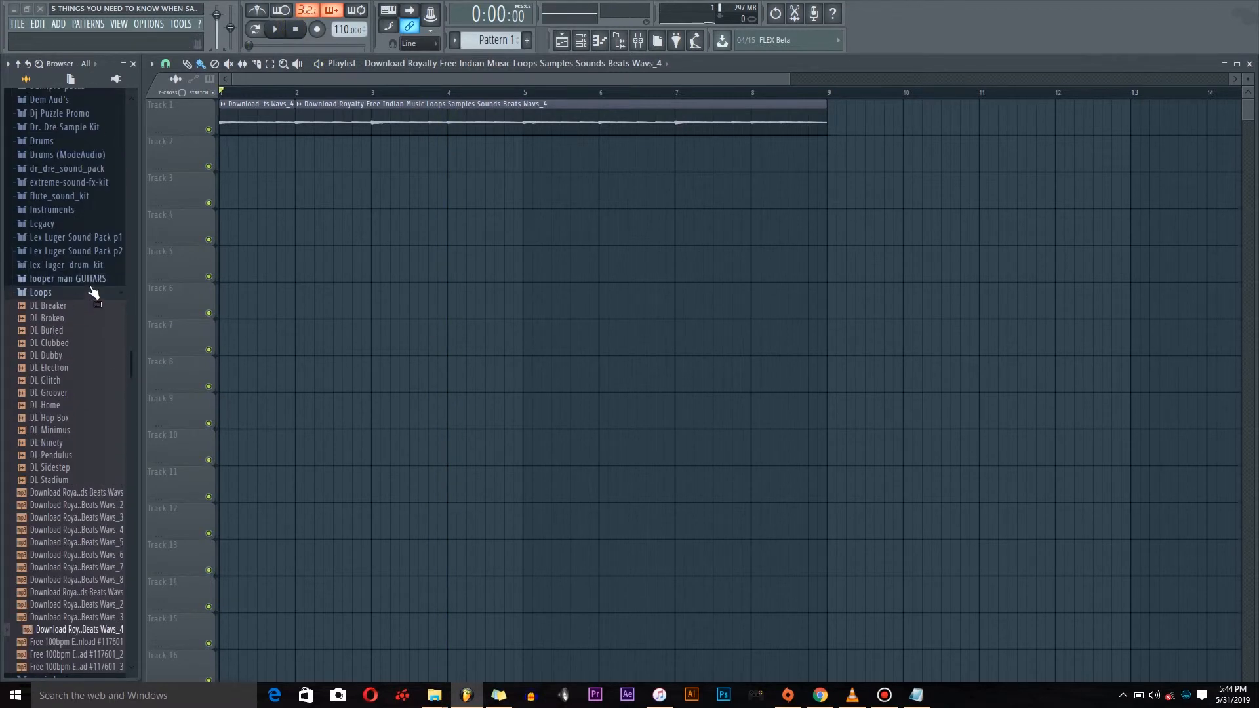
{"action": "left_click", "coordinate": [91, 290]}
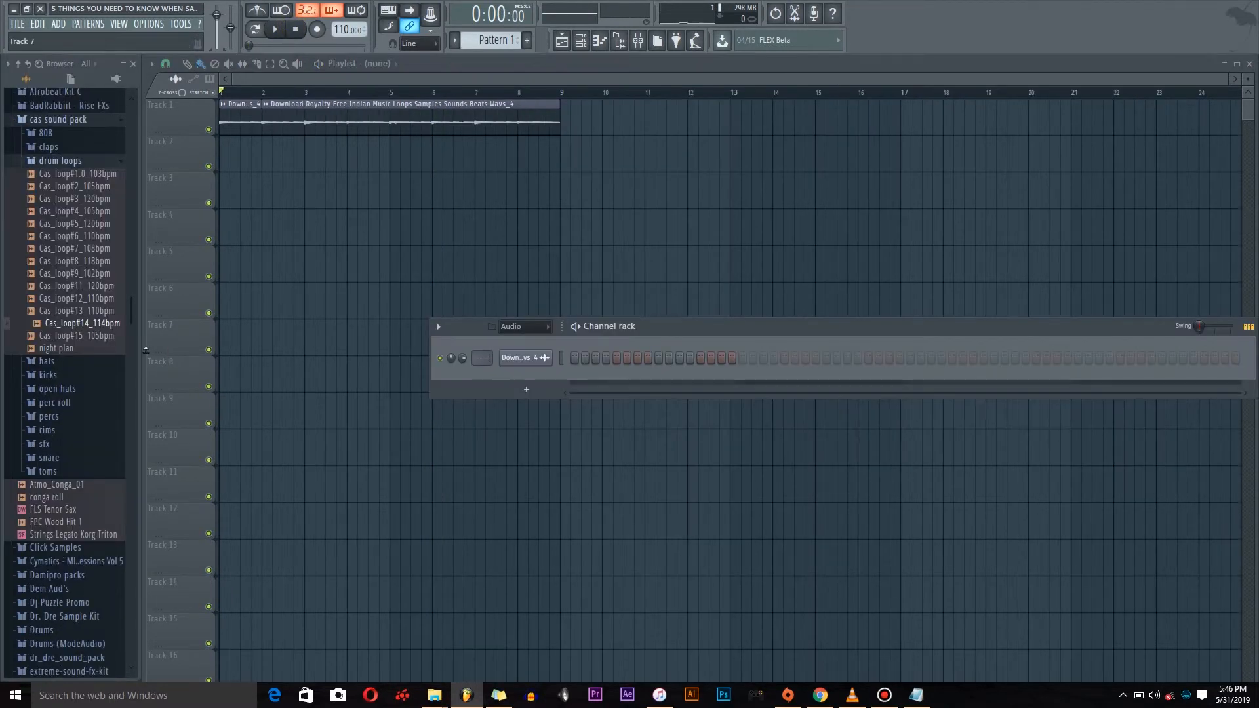
{"action": "left_click_drag", "start_coordinate": [75, 330], "coordinate": [187, 155]}
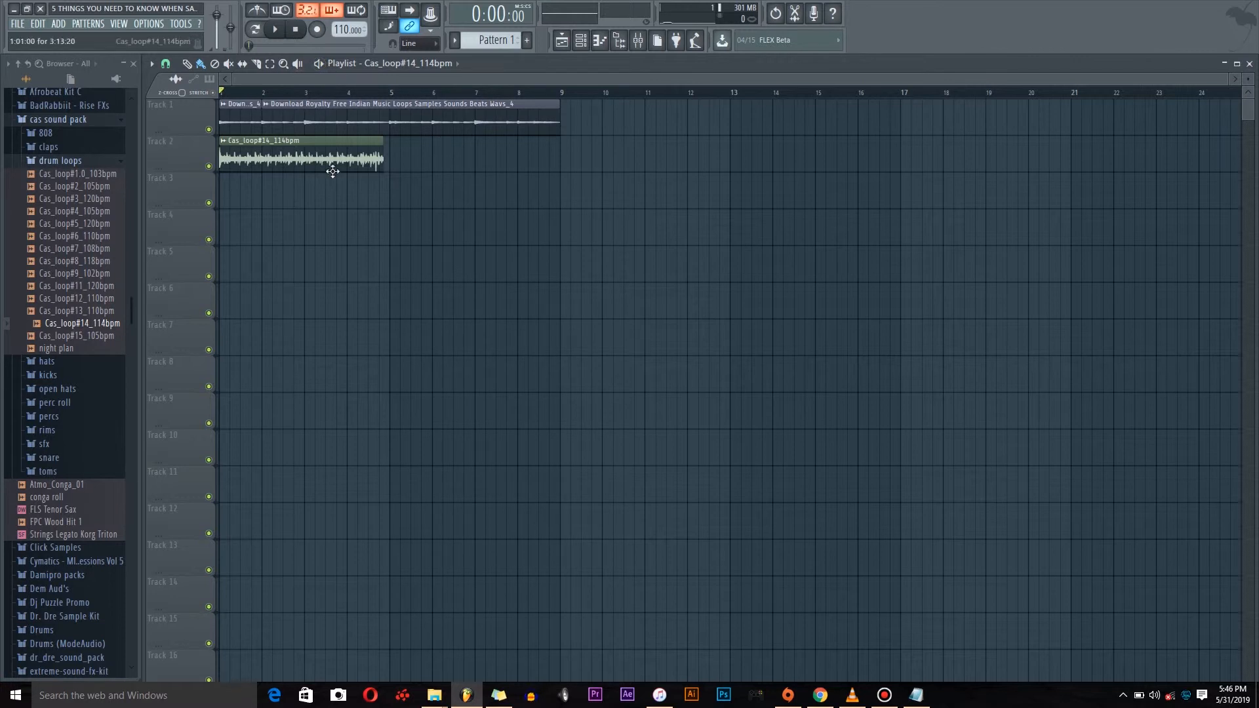
Step: Play both loops and increase the drum loop's time stretch in its sample settings so that it ends at bar 5
{"action": "key", "text": "space"}
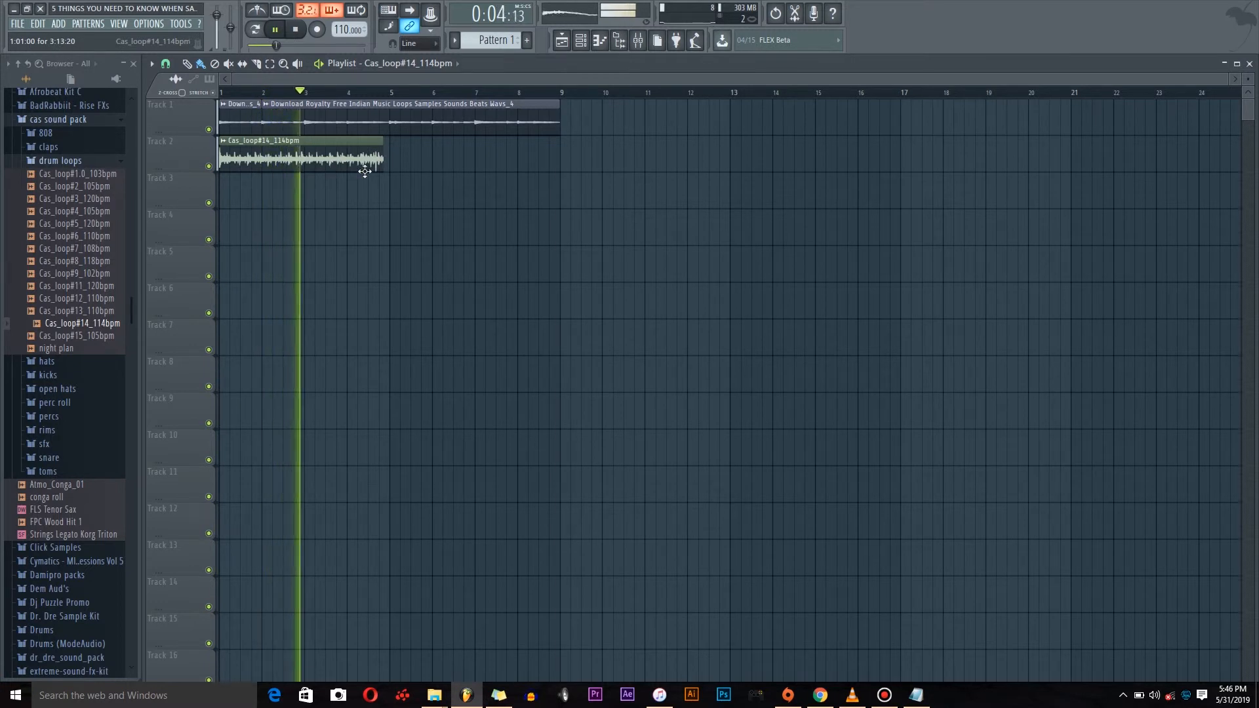
{"action": "double_click", "coordinate": [329, 157]}
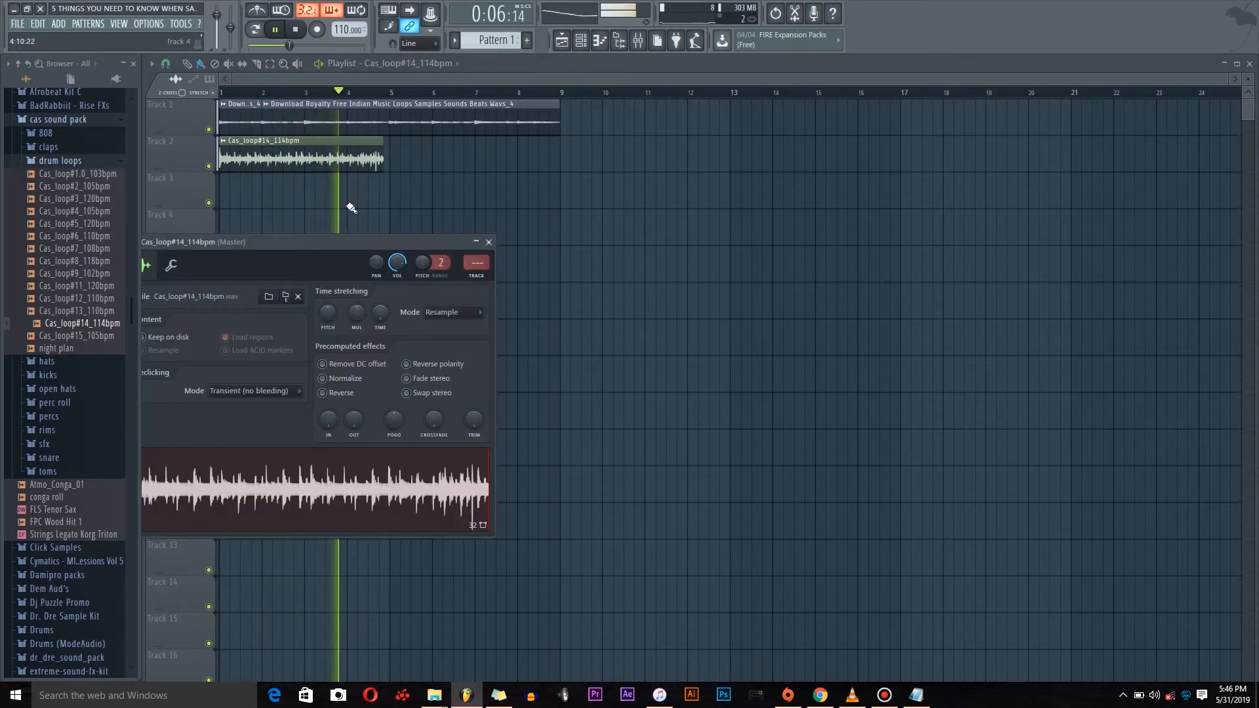
{"action": "left_click_drag", "start_coordinate": [203, 247], "coordinate": [382, 236]}
{"action": "left_click_drag", "start_coordinate": [559, 303], "coordinate": [559, 272]}
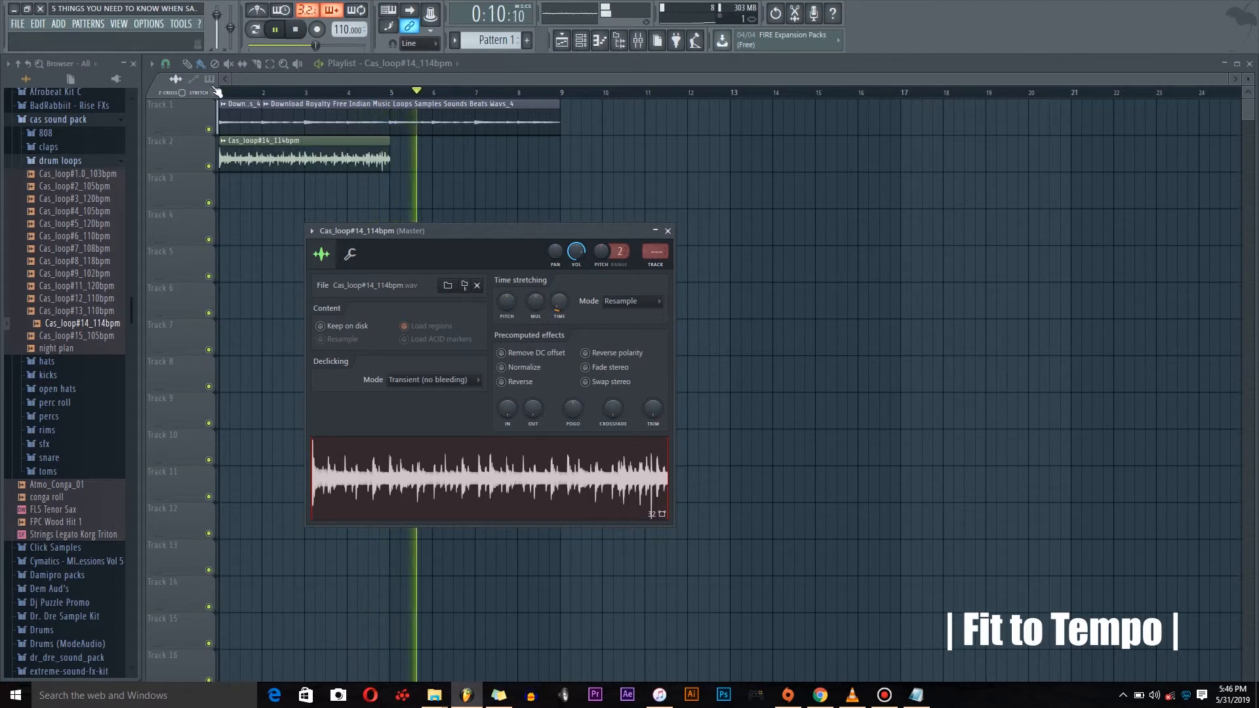
Step: Restart playback from the beginning and add a second copy of the drum loop at bar 5 on Track 2
{"action": "left_click", "coordinate": [242, 93]}
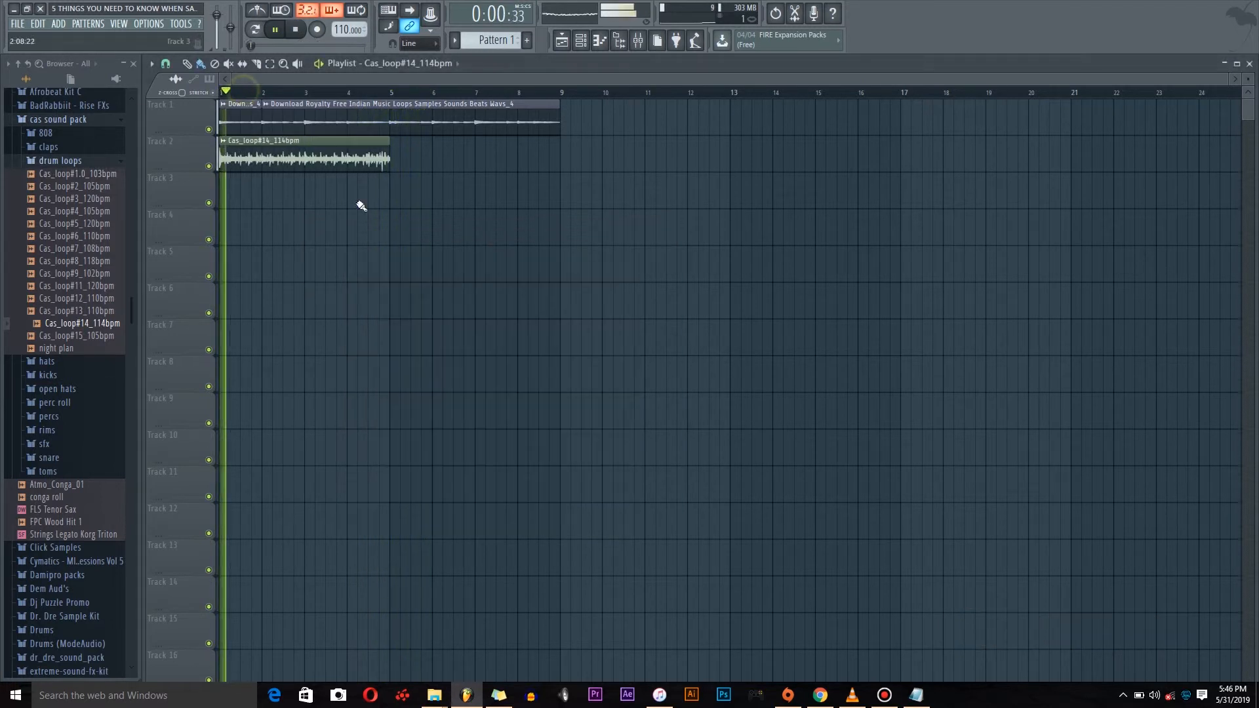
{"action": "left_click", "coordinate": [406, 154]}
{"action": "left_click_drag", "start_coordinate": [451, 154], "coordinate": [430, 142]}
Step: Reopen the drum loop's sample settings, set its time-stretching mode to Auto and reset its pitch
{"action": "double_click", "coordinate": [301, 164]}
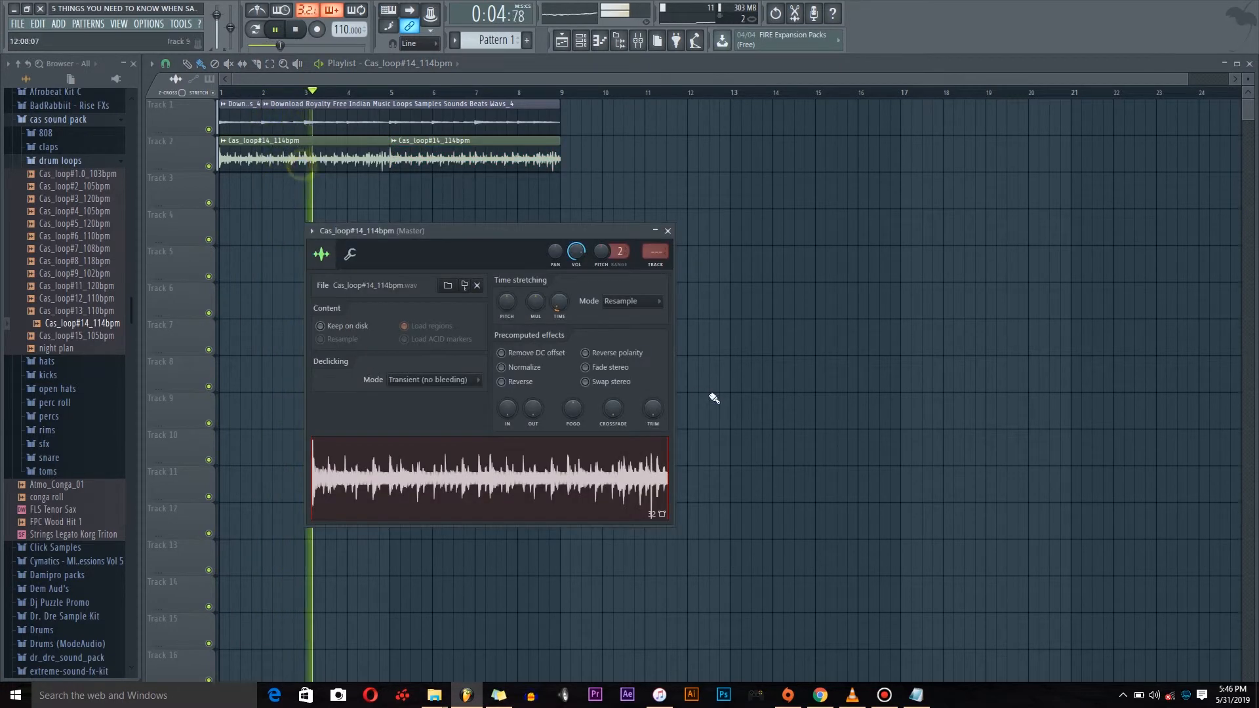
{"action": "right_click", "coordinate": [509, 304]}
{"action": "left_click", "coordinate": [534, 315]}
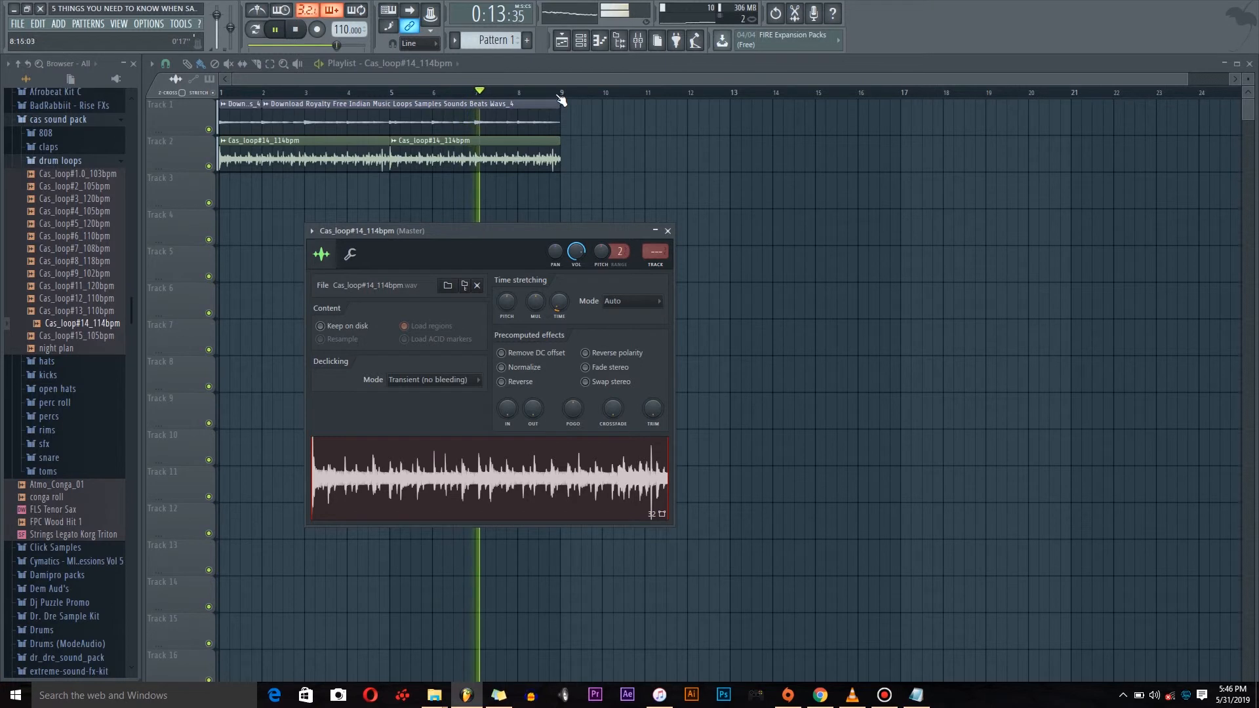
Step: Stop playback and shorten the end of the second drum loop clip on Track 2 so that it ends at bar 9
{"action": "scroll", "coordinate": [568, 105], "scroll_direction": "up", "scroll_amount": 5}
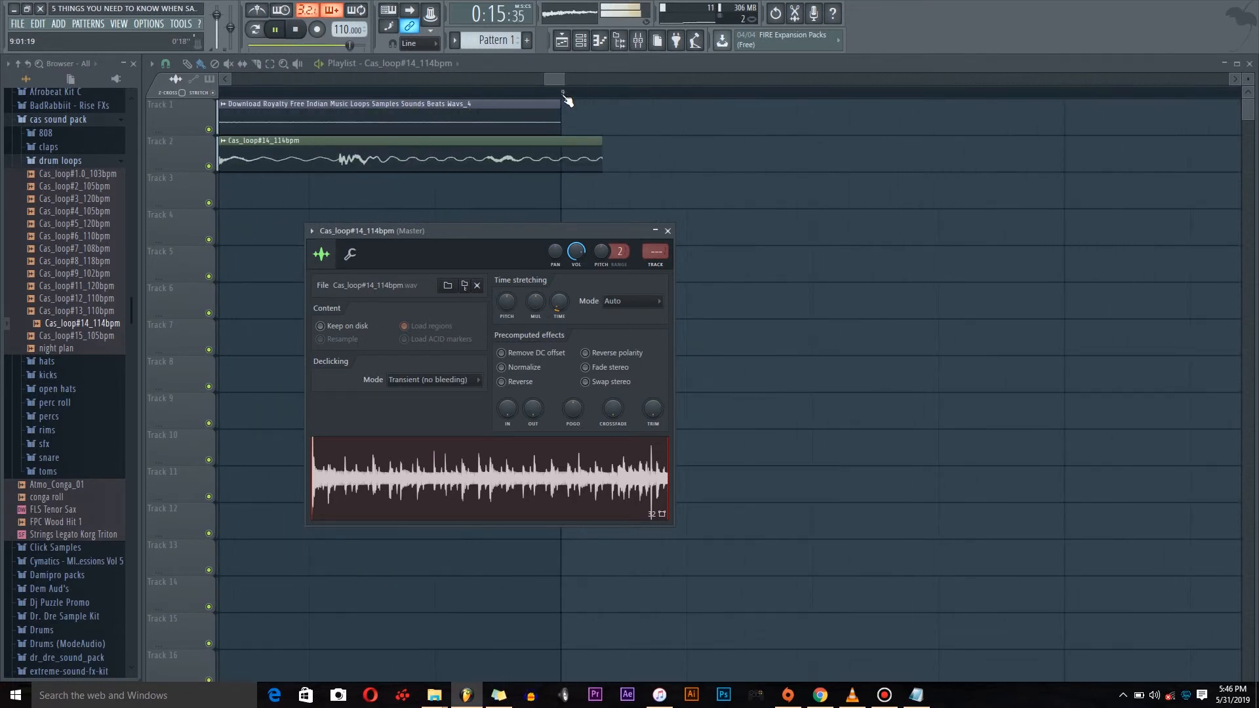
{"action": "key", "text": "space"}
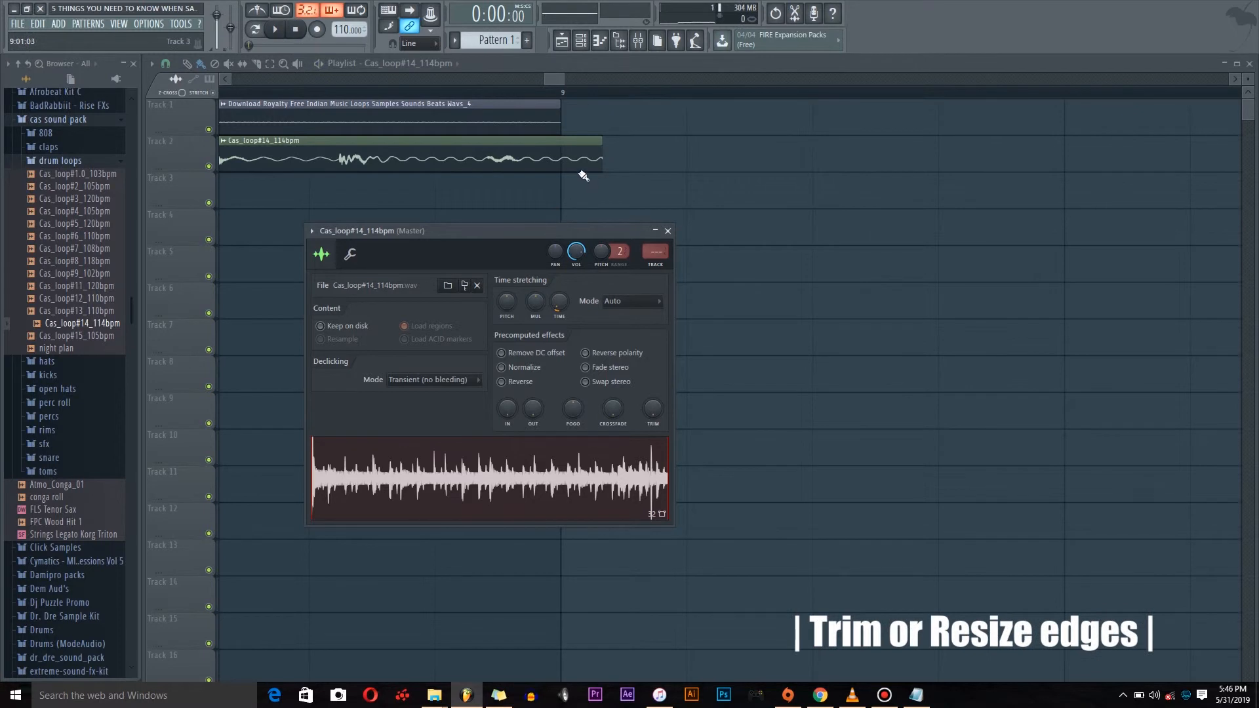
{"action": "left_click", "coordinate": [187, 63]}
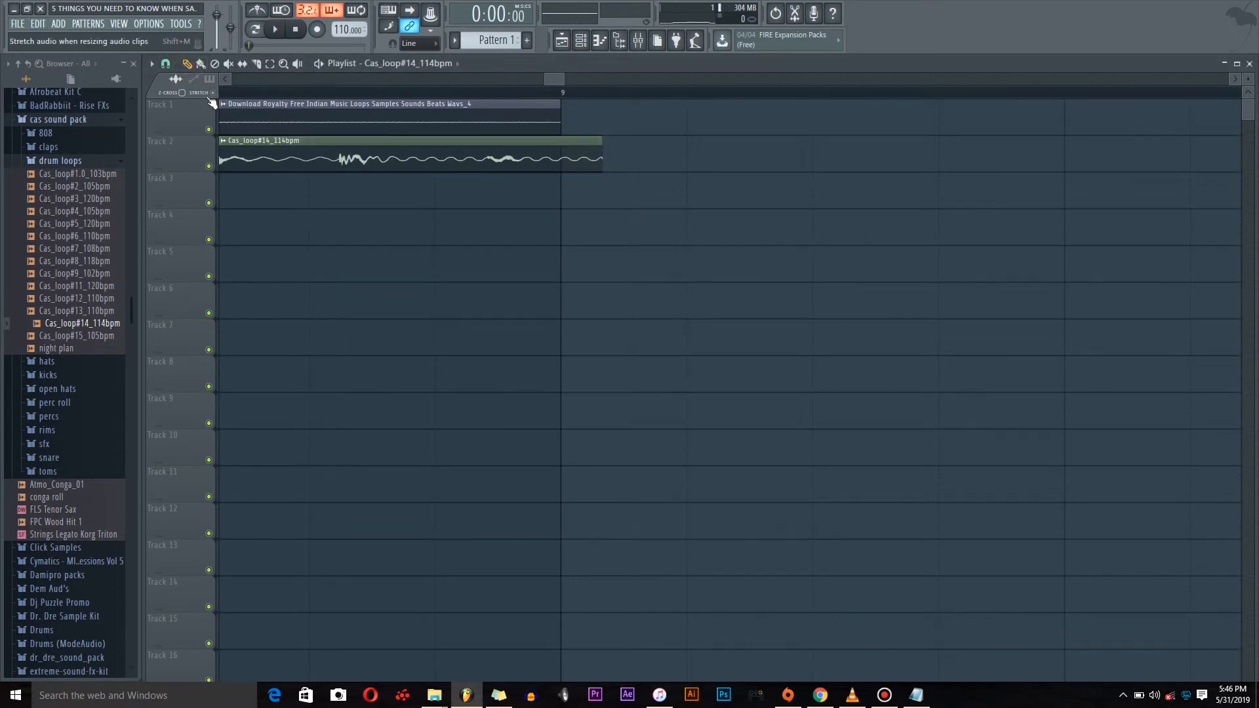
{"action": "left_click_drag", "start_coordinate": [600, 145], "coordinate": [560, 144]}
Step: Move the second drum loop clip to Track 3 to check the joint at bar 5, and return it to Track 2
{"action": "left_click_drag", "start_coordinate": [568, 79], "coordinate": [432, 80]}
{"action": "left_click_drag", "start_coordinate": [676, 160], "coordinate": [674, 205]}
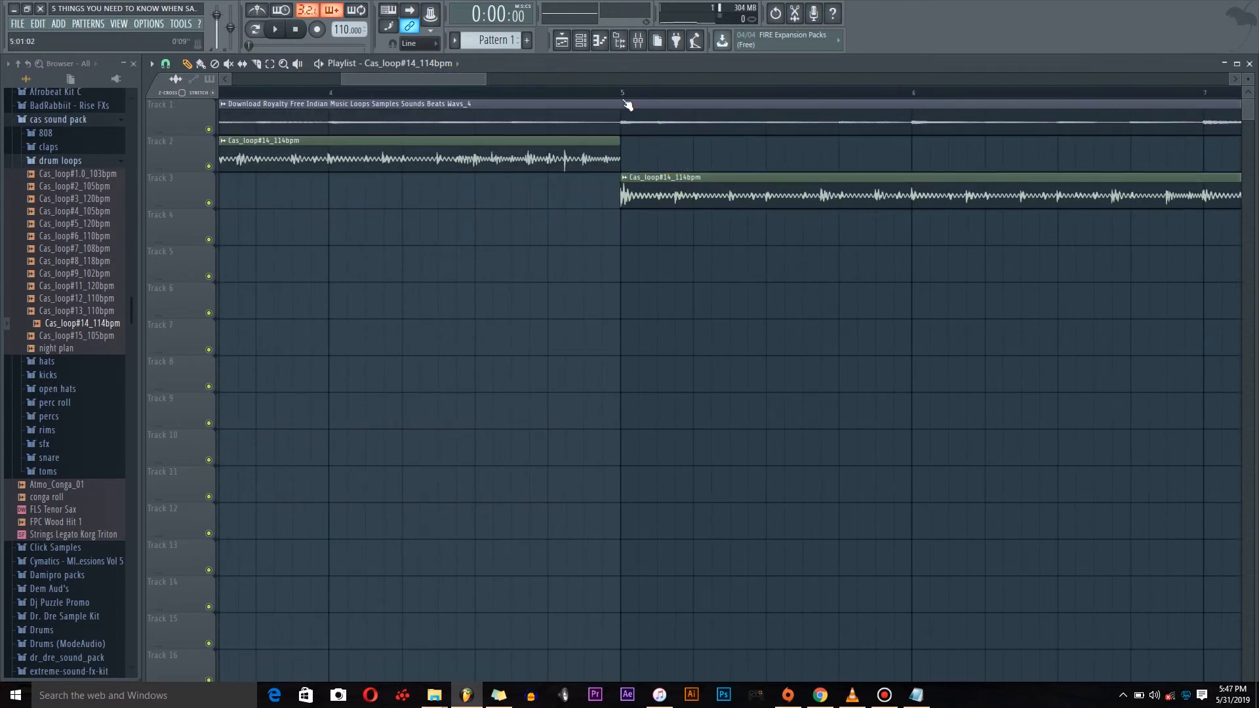
{"action": "scroll", "coordinate": [628, 105], "scroll_direction": "up", "scroll_amount": 5}
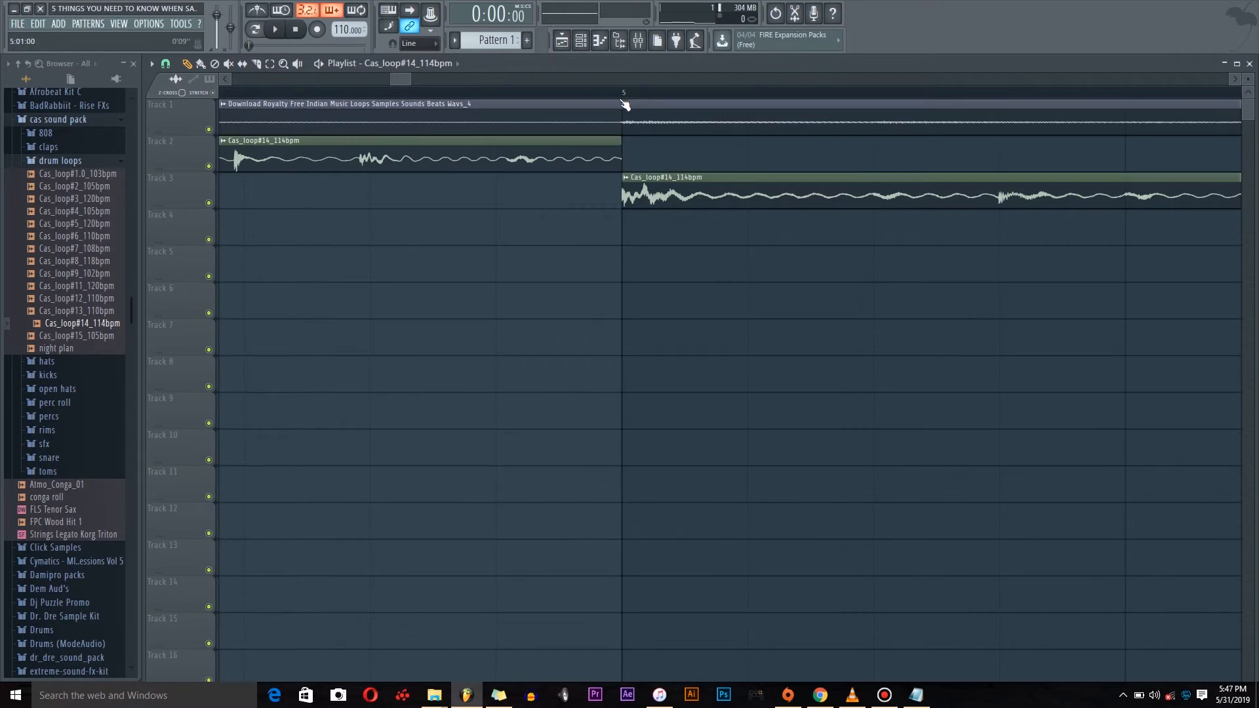
{"action": "scroll", "coordinate": [626, 103], "scroll_direction": "down", "scroll_amount": 5}
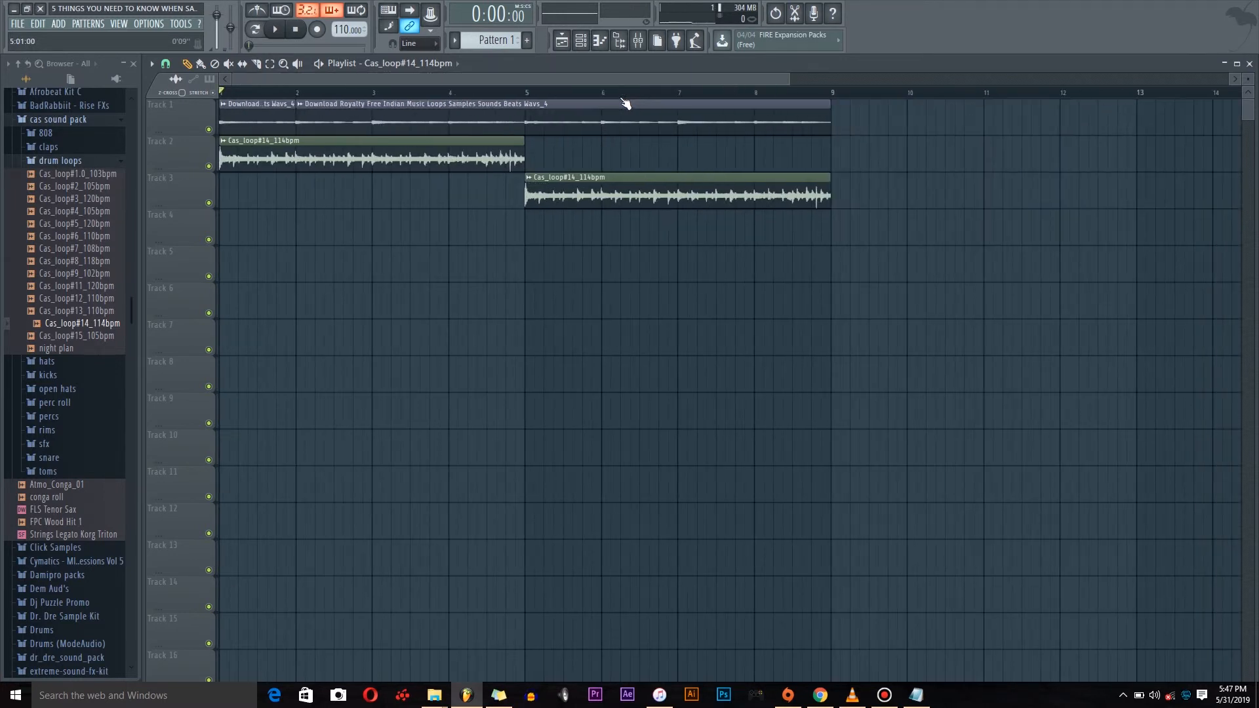
{"action": "left_click_drag", "start_coordinate": [497, 209], "coordinate": [492, 157]}
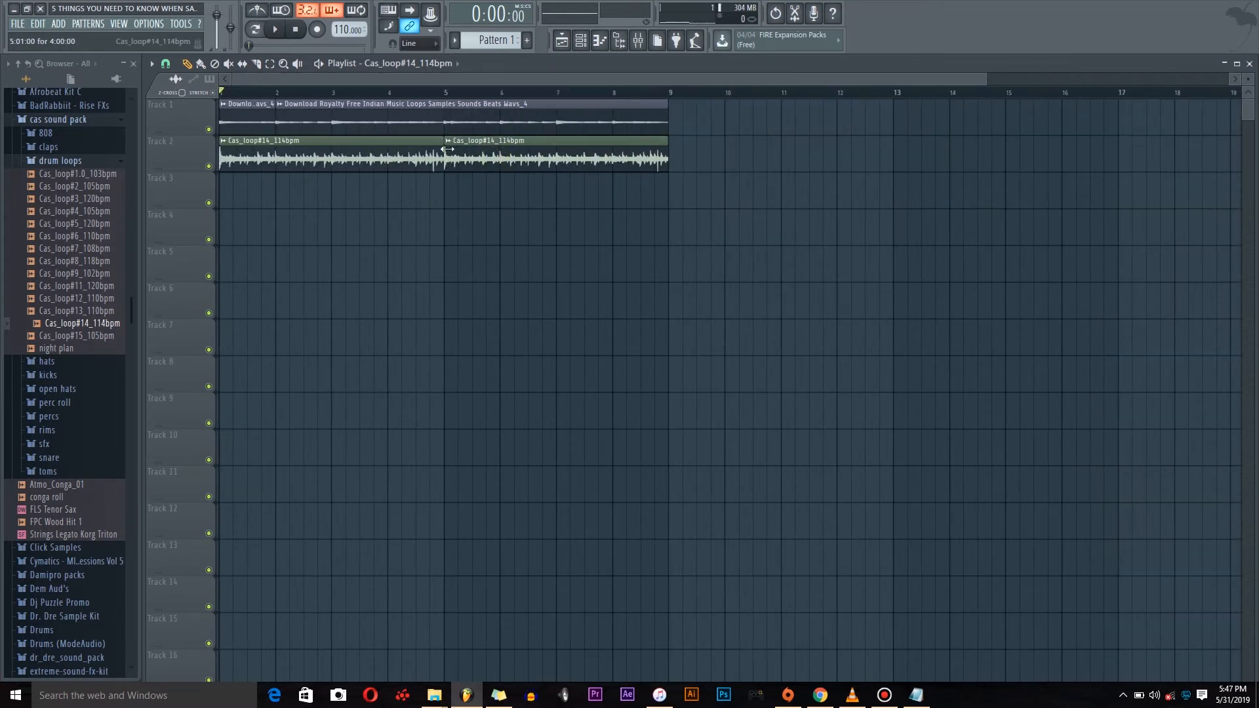
Step: Reopen the drum loop's sample settings, reset the time-stretching pitch and close the settings
{"action": "double_click", "coordinate": [365, 162]}
{"action": "right_click", "coordinate": [509, 300]}
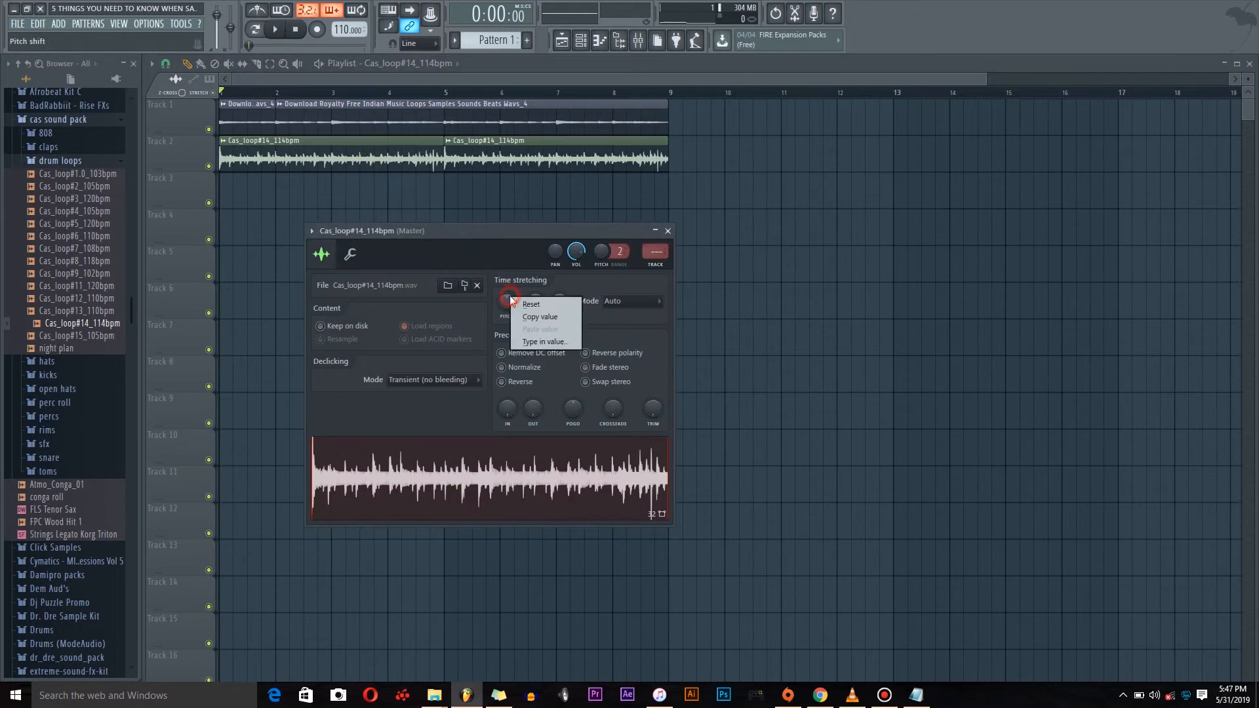
{"action": "left_click", "coordinate": [541, 304]}
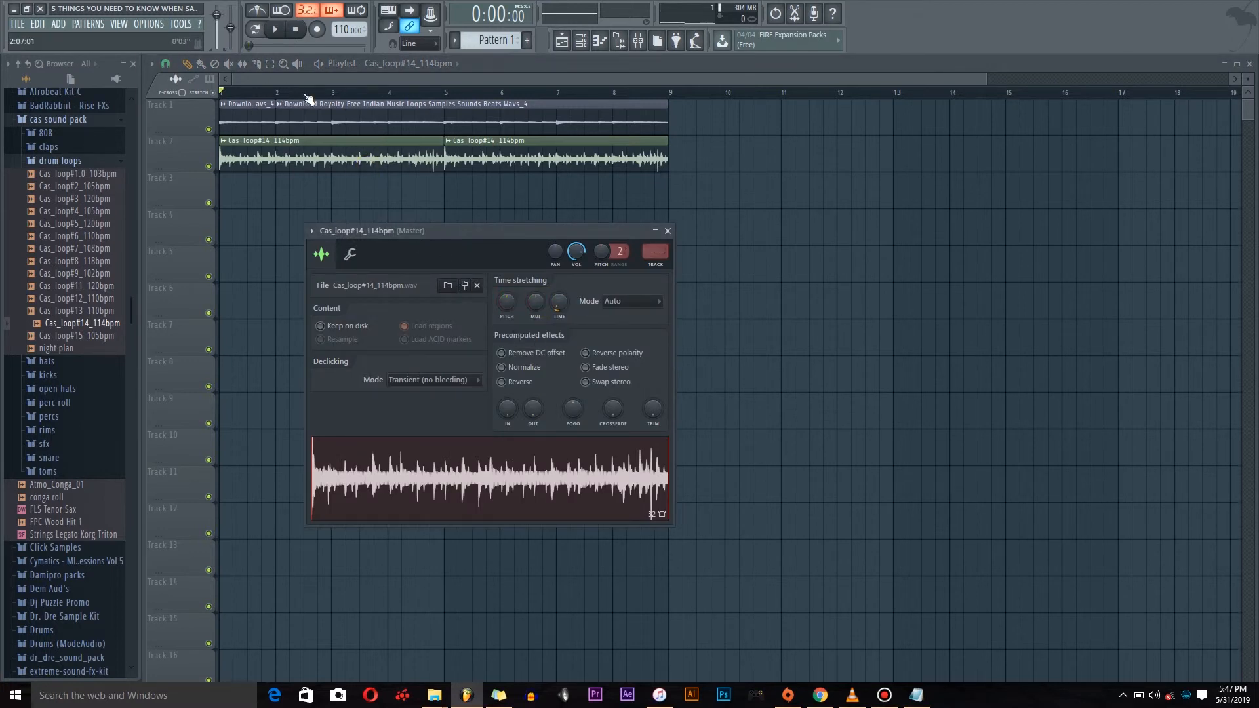
{"action": "left_click", "coordinate": [320, 66]}
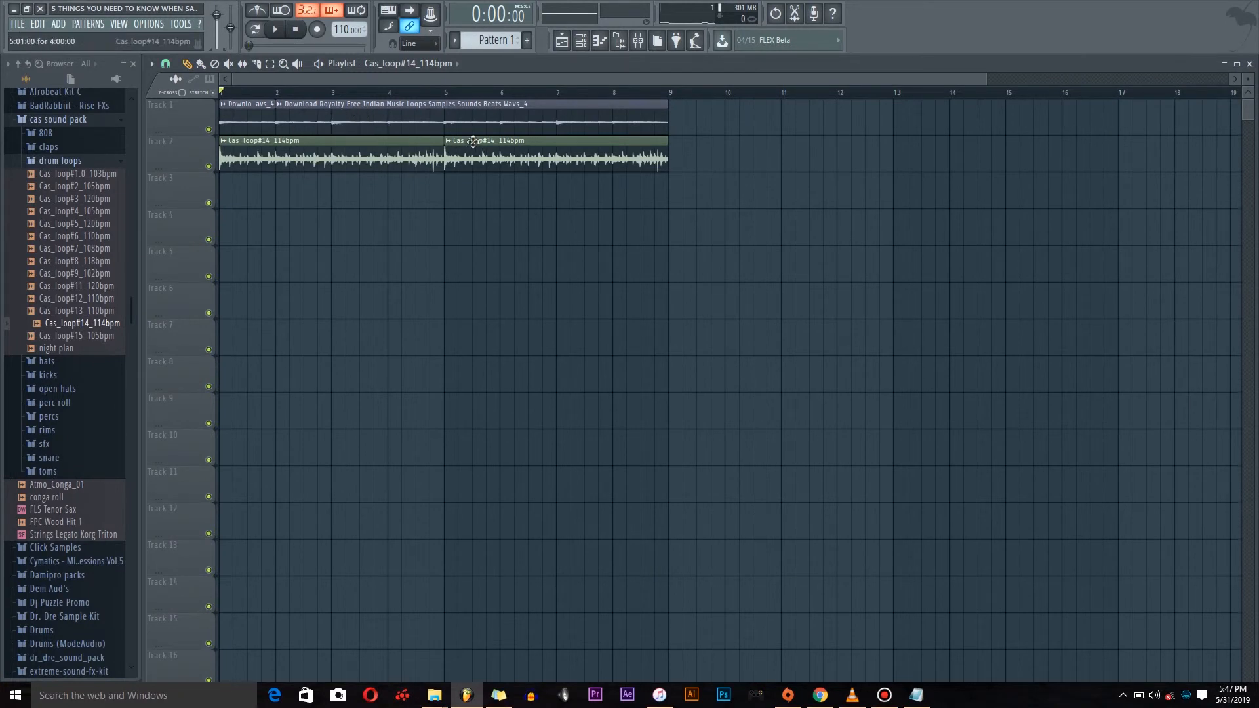
Step: Route the Indian music loop on Track 1 to mixer track 2 from its sample settings and return to the playlist
{"action": "double_click", "coordinate": [393, 138]}
{"action": "double_click", "coordinate": [413, 119]}
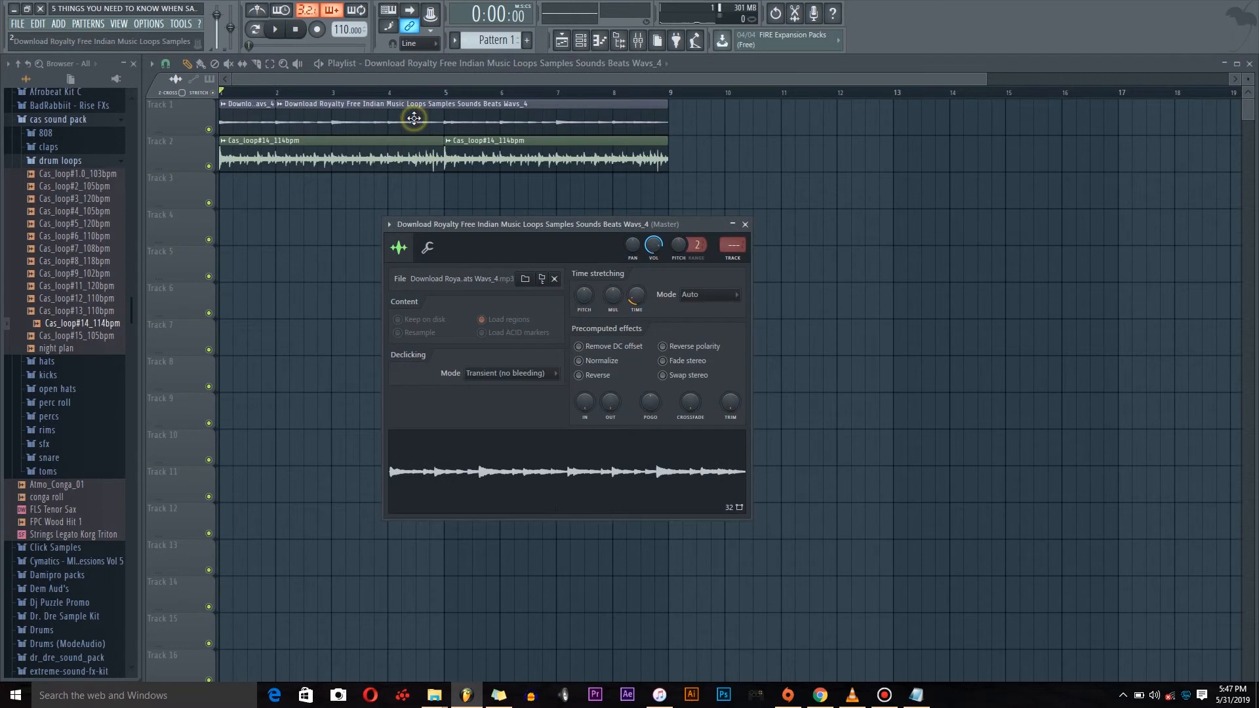
{"action": "left_click", "coordinate": [732, 246]}
{"action": "left_click", "coordinate": [559, 43]}
Step: Route the drum loop Cas_loop#14_114bpm to mixer track 3 from its sample settings and start playback
{"action": "double_click", "coordinate": [368, 163]}
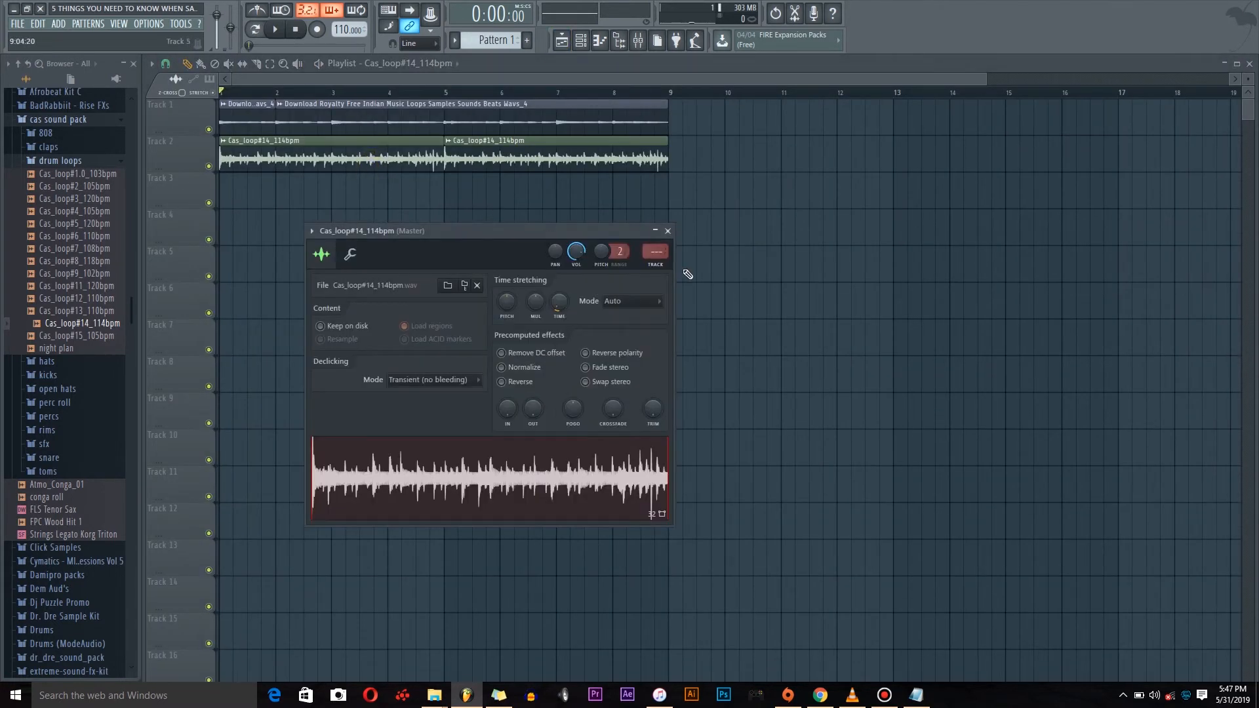
{"action": "left_click", "coordinate": [655, 265]}
{"action": "key", "text": "space"}
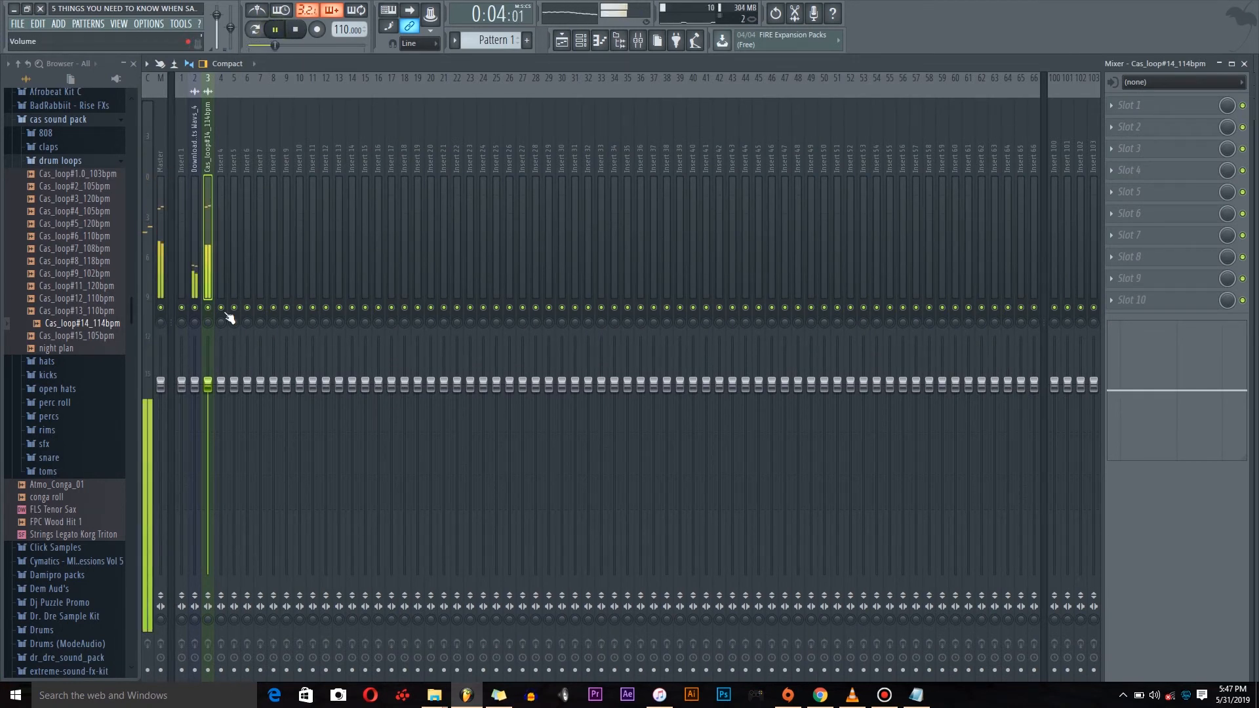
Step: Add Fruity Reeverb 2 to slot 5 of the Indian loop's mixer track and raise its wet level to about 54%
{"action": "left_click", "coordinate": [189, 250]}
{"action": "left_click", "coordinate": [1126, 192]}
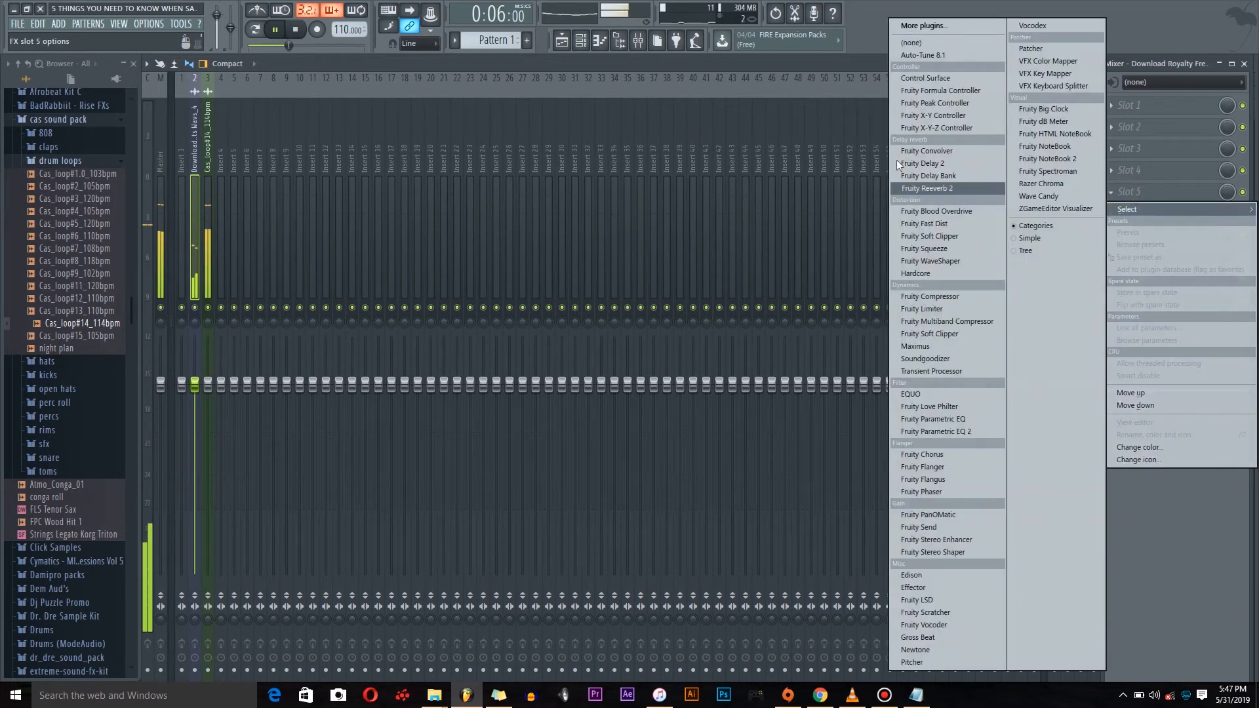
{"action": "left_click", "coordinate": [942, 189]}
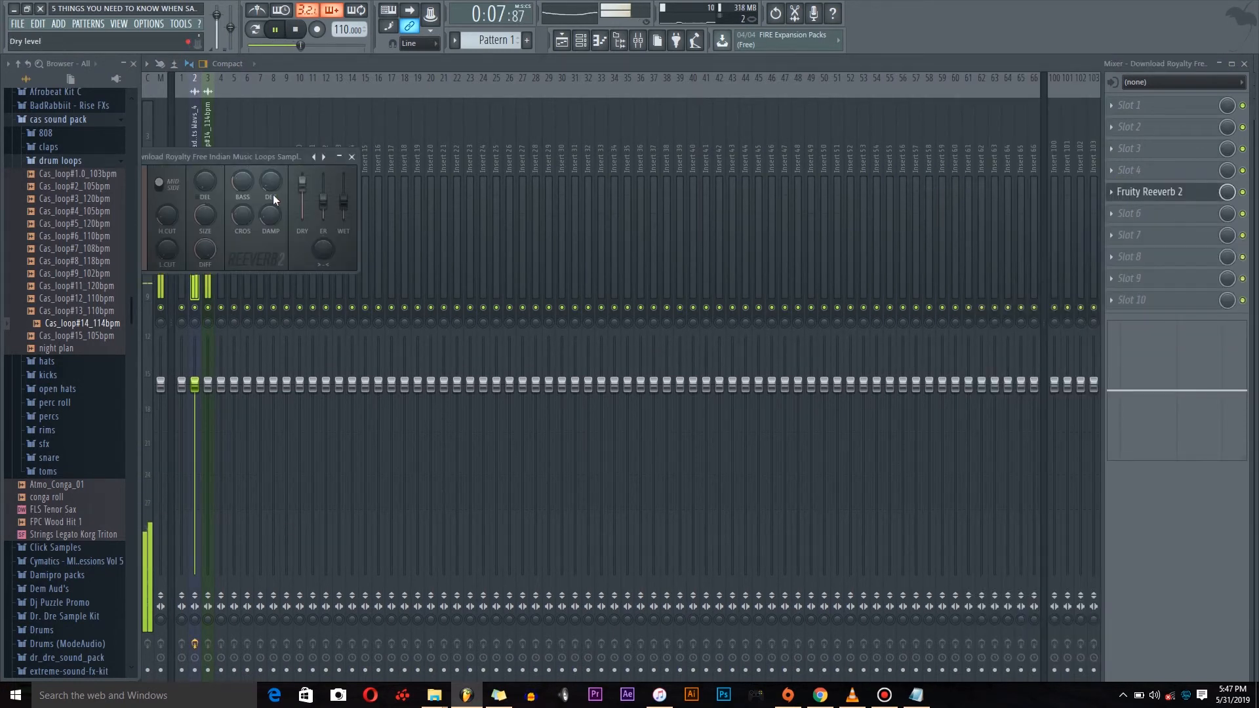
{"action": "left_click_drag", "start_coordinate": [259, 156], "coordinate": [609, 156]}
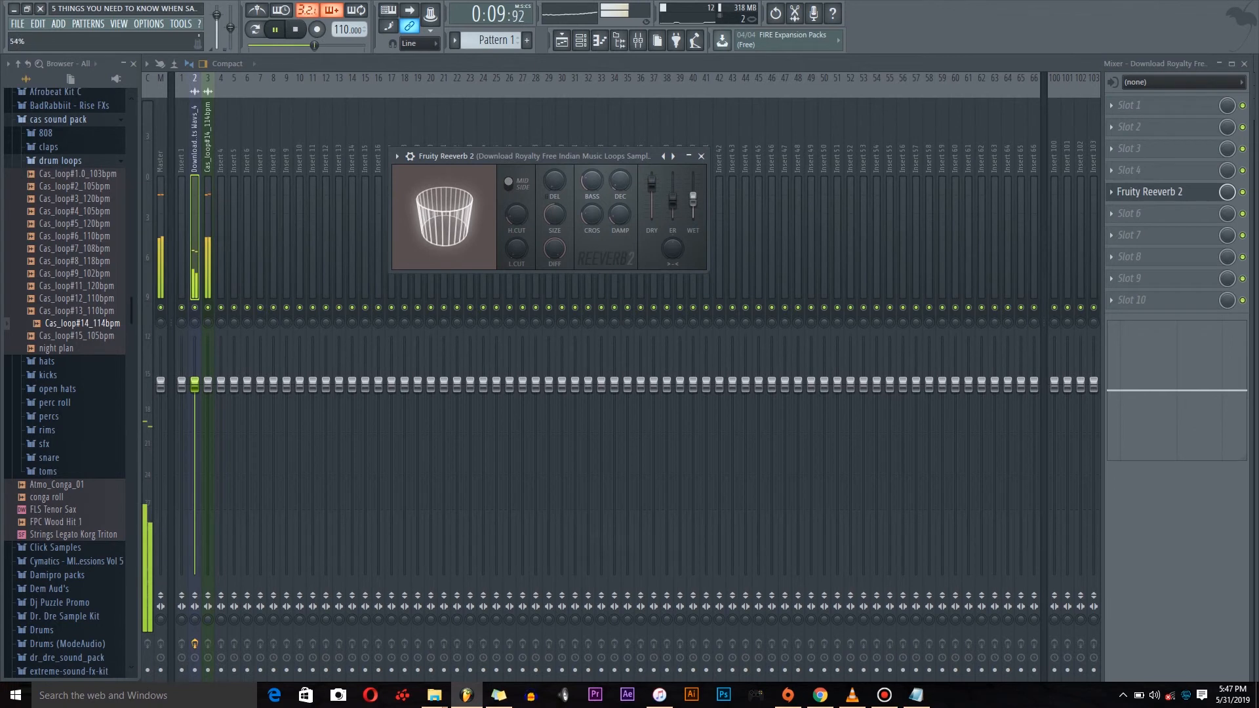
Step: Add Fruity Parametric EQ 2 to slot 7 of the Indian loop's mixer track, cut the low frequencies with band 1, and return to the playlist
{"action": "left_click", "coordinate": [1126, 235]}
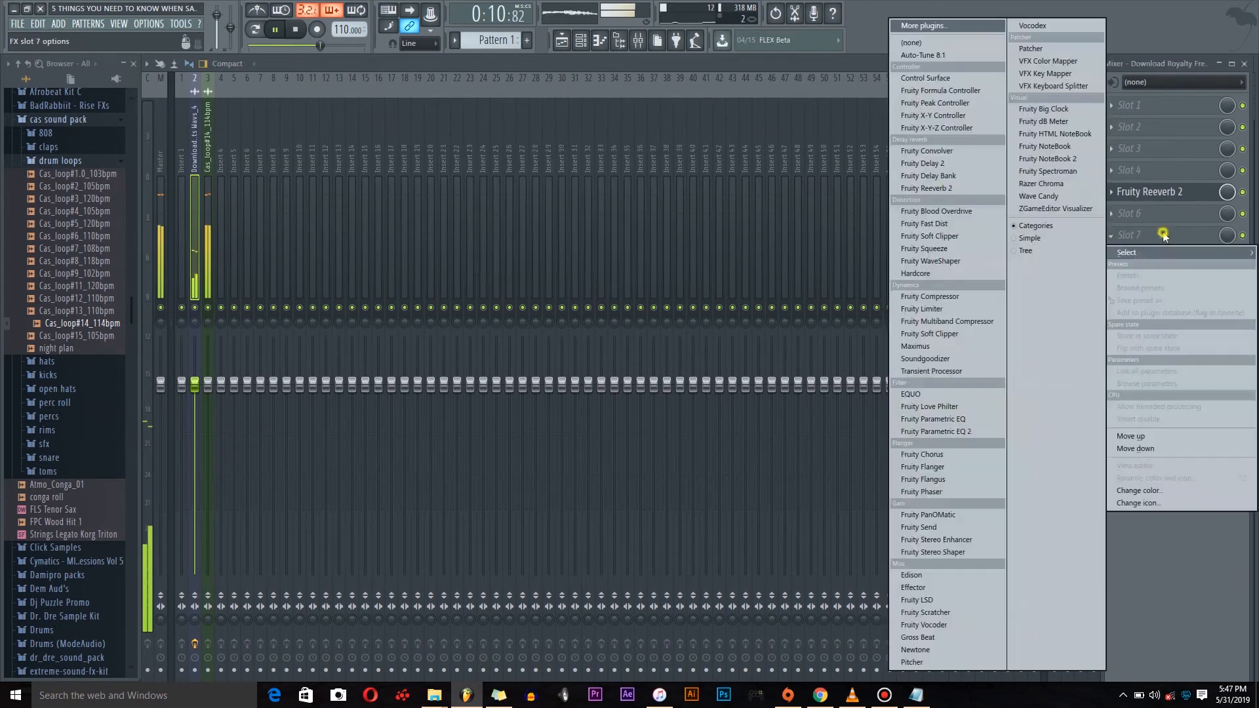
{"action": "left_click", "coordinate": [982, 432]}
{"action": "left_click_drag", "start_coordinate": [331, 191], "coordinate": [478, 165]}
{"action": "left_click_drag", "start_coordinate": [282, 271], "coordinate": [314, 331]}
{"action": "left_click_drag", "start_coordinate": [482, 164], "coordinate": [616, 167]}
{"action": "left_click", "coordinate": [295, 33]}
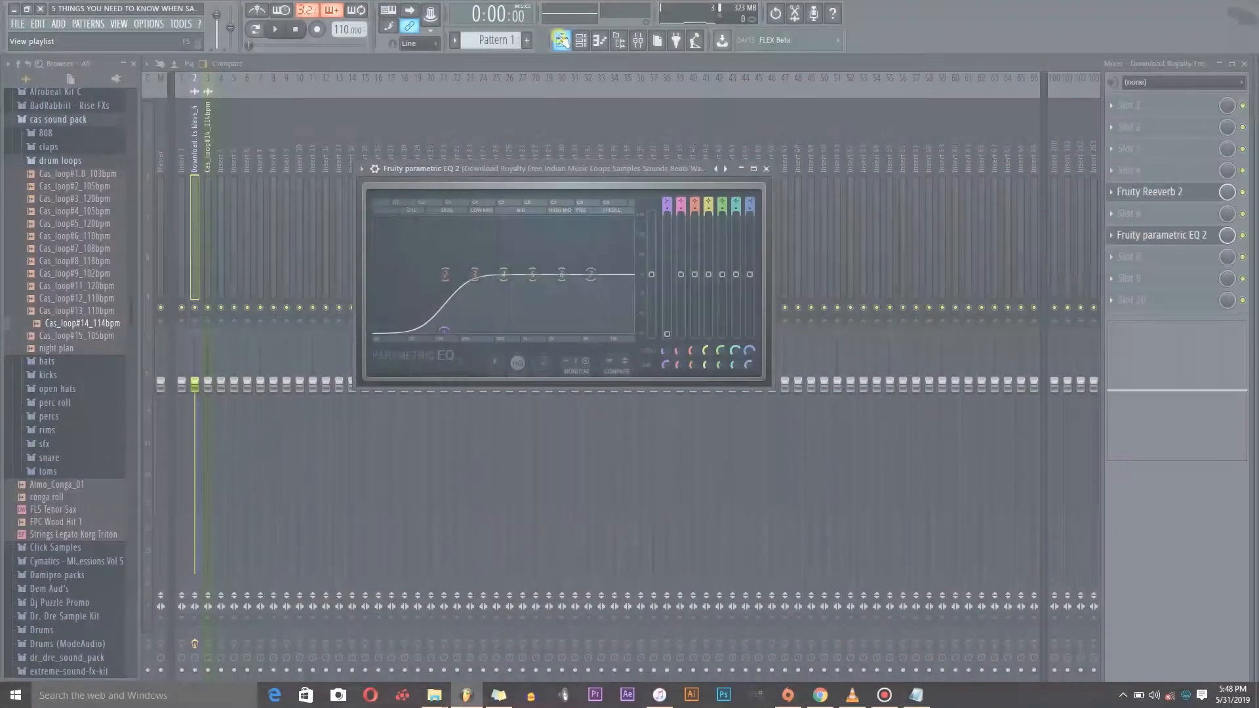
{"action": "left_click", "coordinate": [562, 40]}
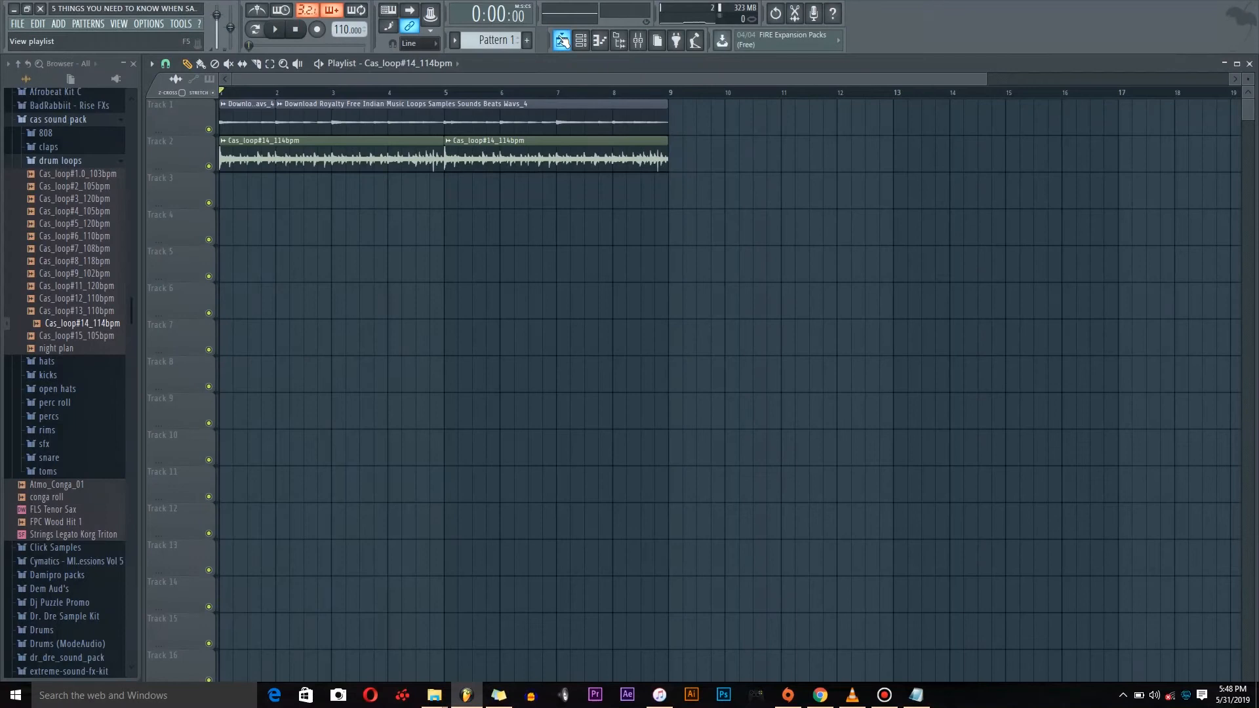